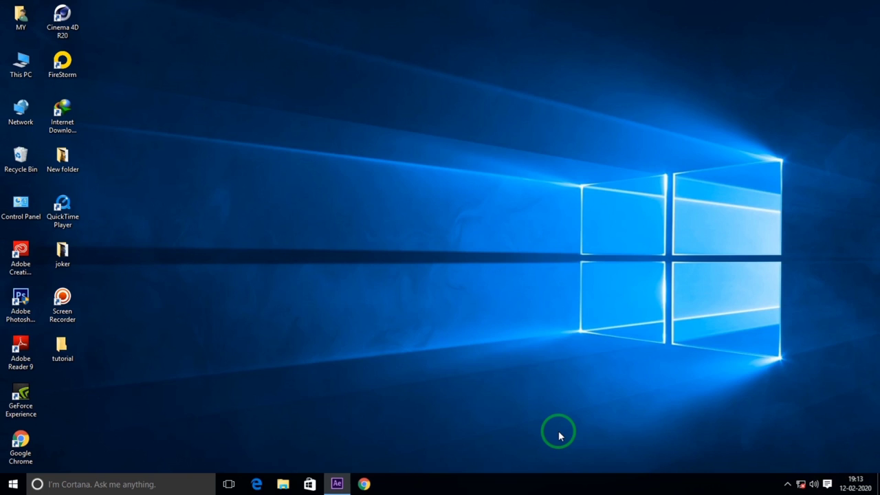
Restore the After Effects tutorial project window from the taskbar so Comp 1 is visible.
left_click(337, 484)
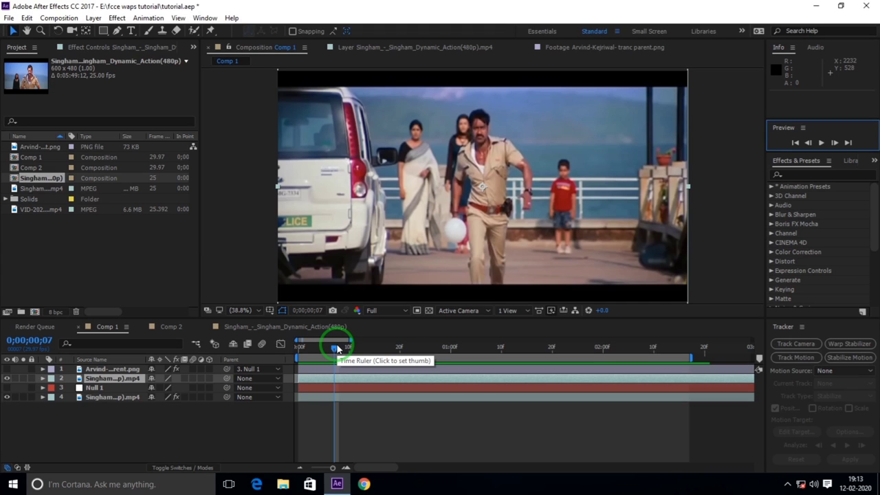
Switch to the Singham_-_Singham_Dynamic_Action(480p) comp and preview its opening seconds from frame 0.
left_click(267, 326)
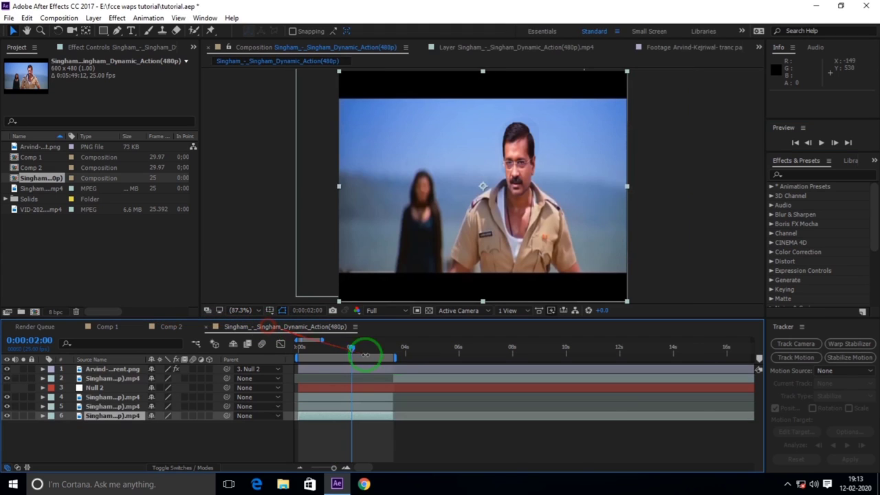
left_click_drag(349, 347, 292, 349)
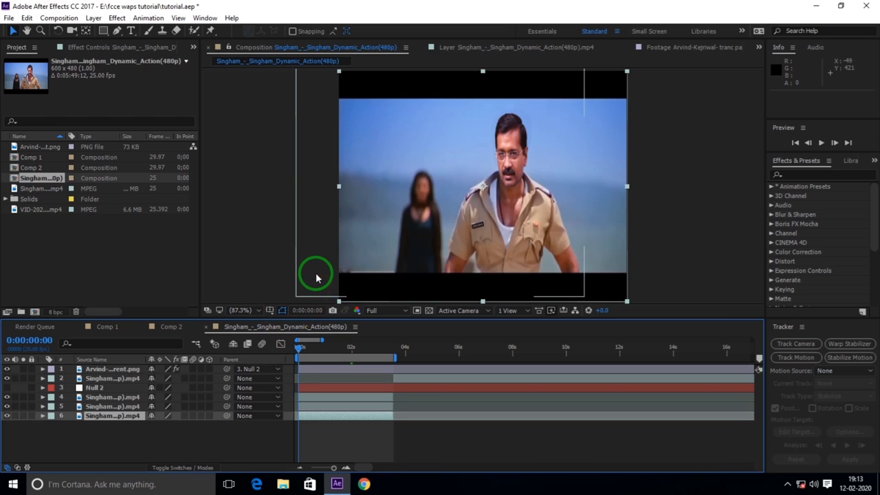
left_click(821, 144)
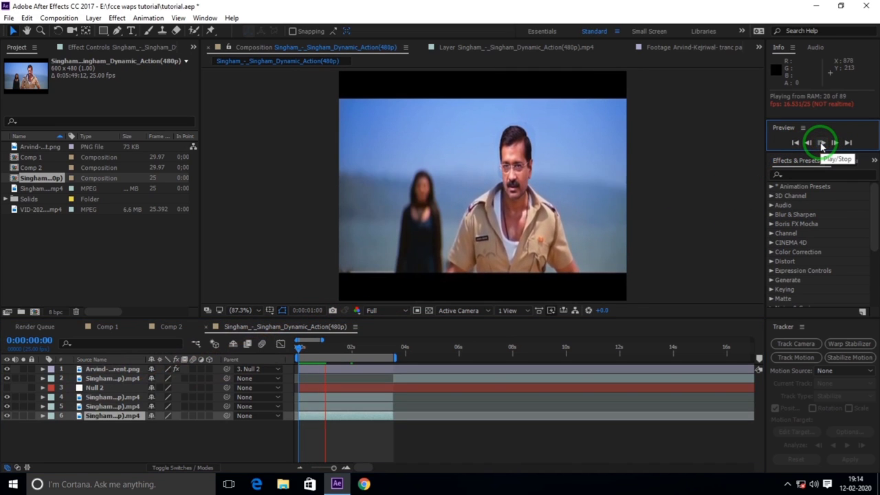
left_click_drag(821, 144, 462, 196)
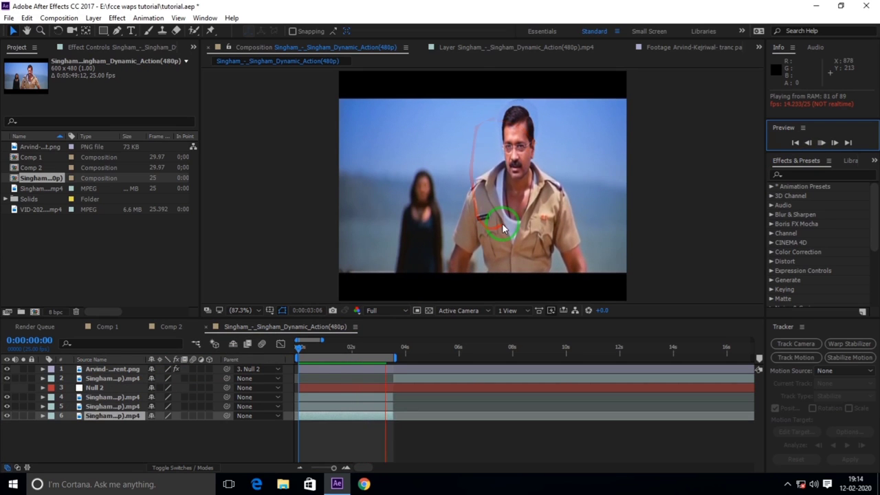
left_click(822, 143)
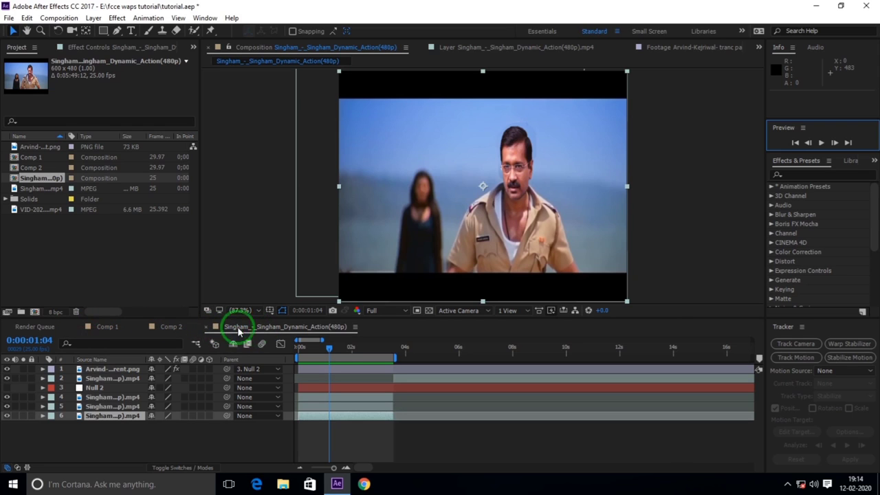
Glance at Comp 2, then return to Comp 1 and scrub through its first frames.
left_click(170, 327)
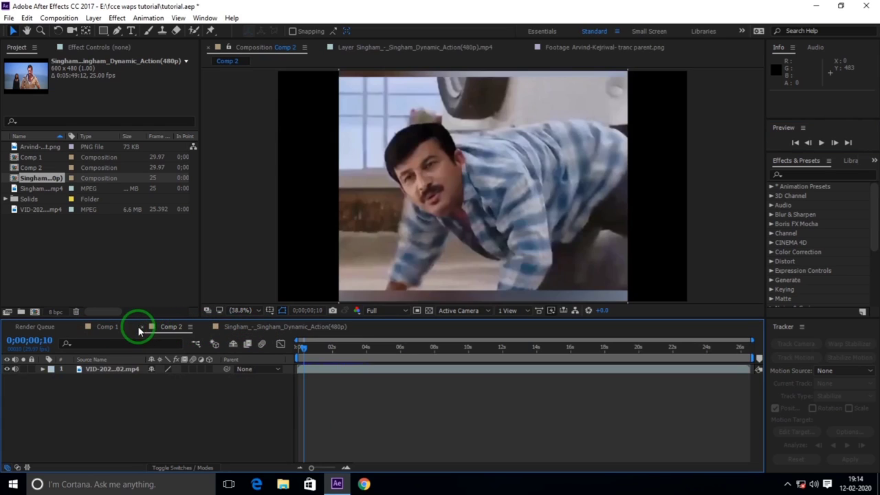
left_click(107, 327)
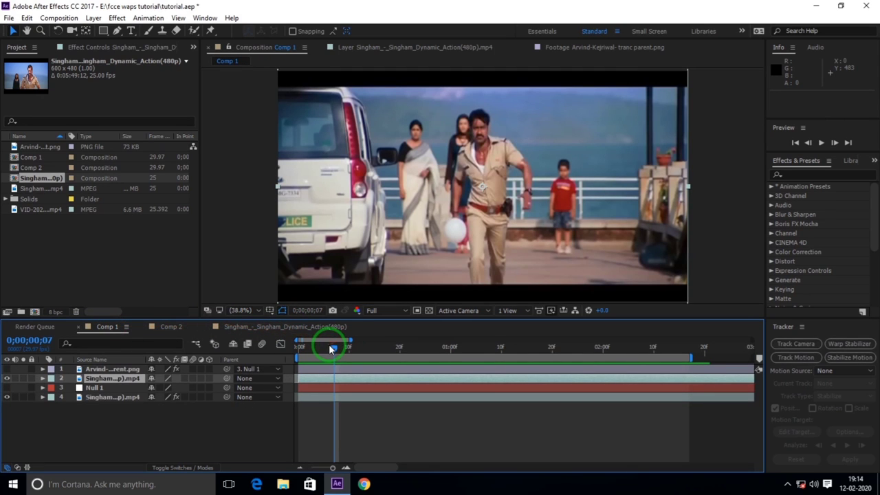
left_click_drag(328, 343, 293, 353)
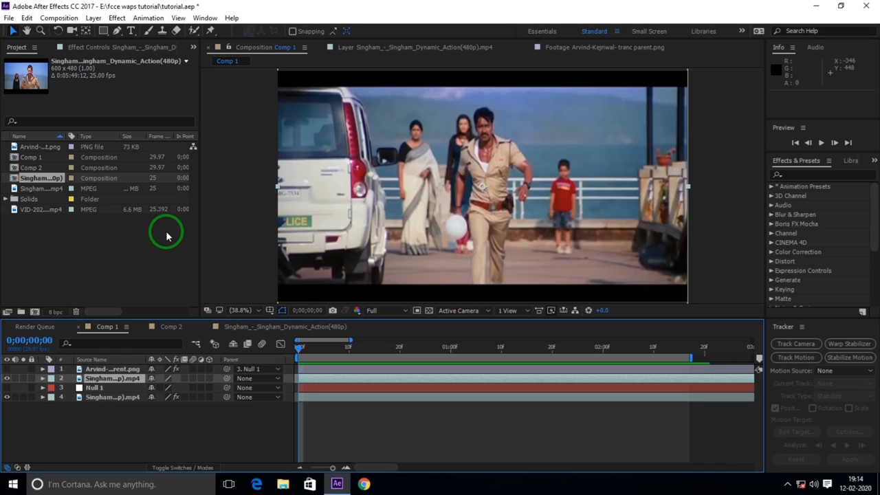
mouse_move(298, 348)
left_mouse_down()
mouse_move(312, 350)
mouse_move(137, 288)
left_mouse_up()
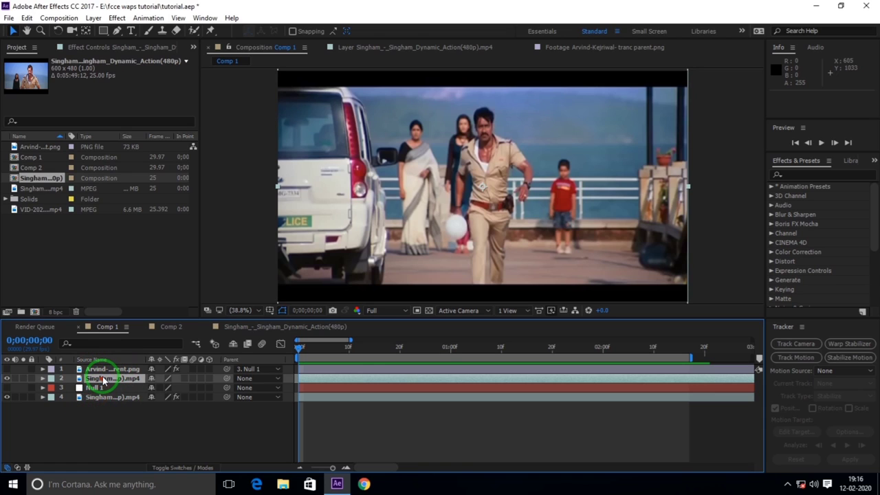
Hide Comp 1's bottom video layer (layer 4).
left_click(103, 379)
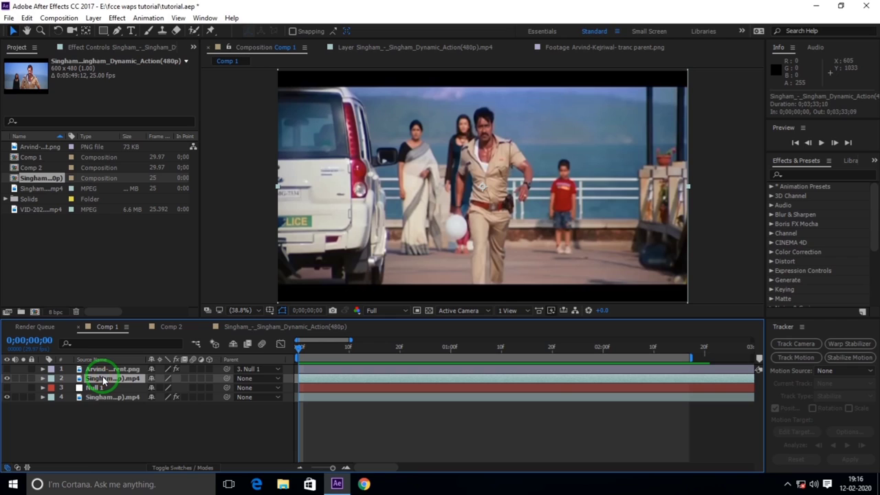
left_click(7, 398)
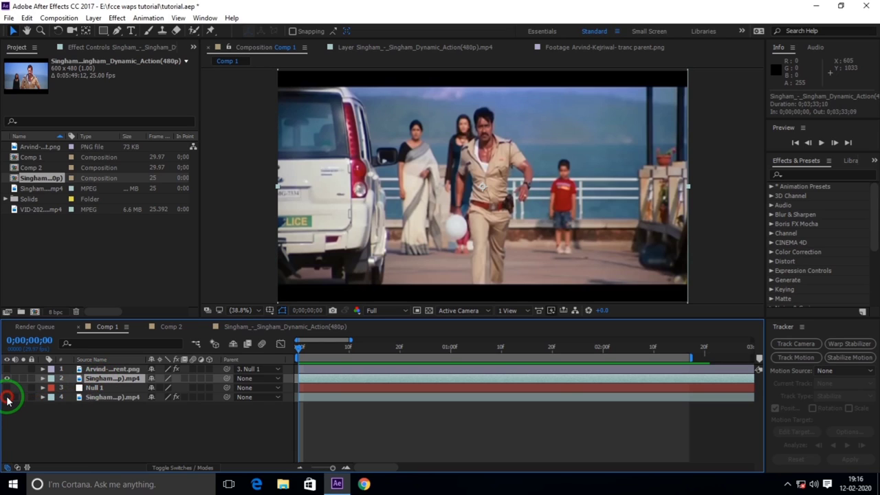
left_click(7, 398)
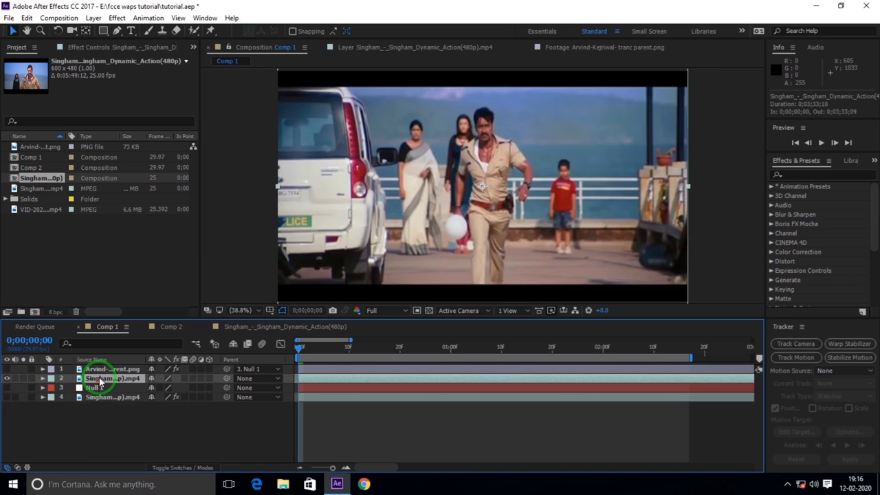
left_click_drag(96, 378, 371, 346)
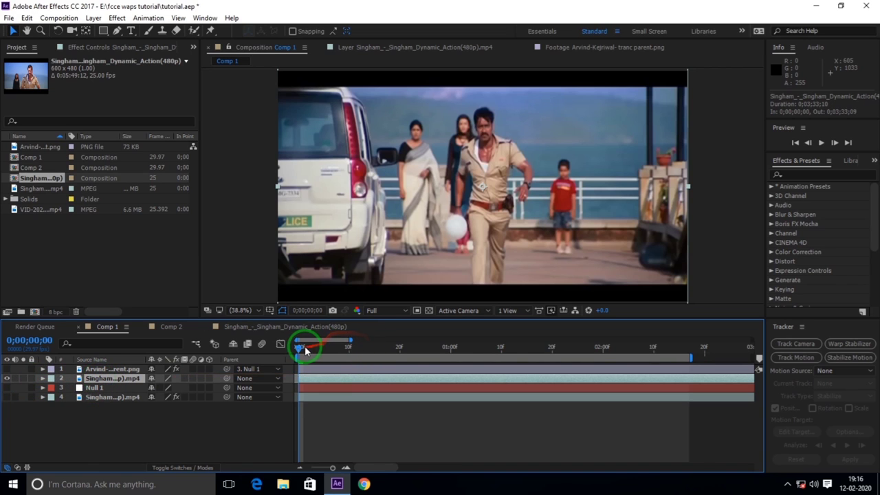
left_click_drag(301, 347, 307, 350)
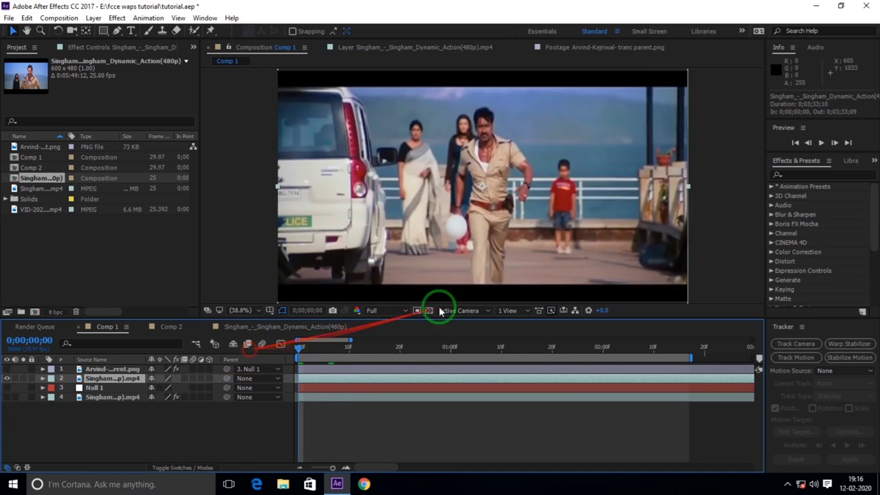
Preview Comp 1, return to frame 0, and duplicate the second video layer with Ctrl+D.
left_click(822, 143)
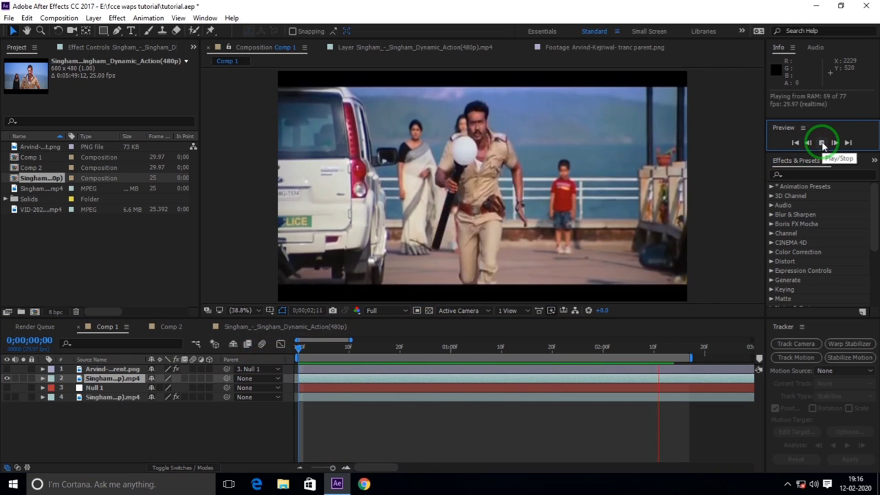
left_click_drag(695, 143, 587, 143)
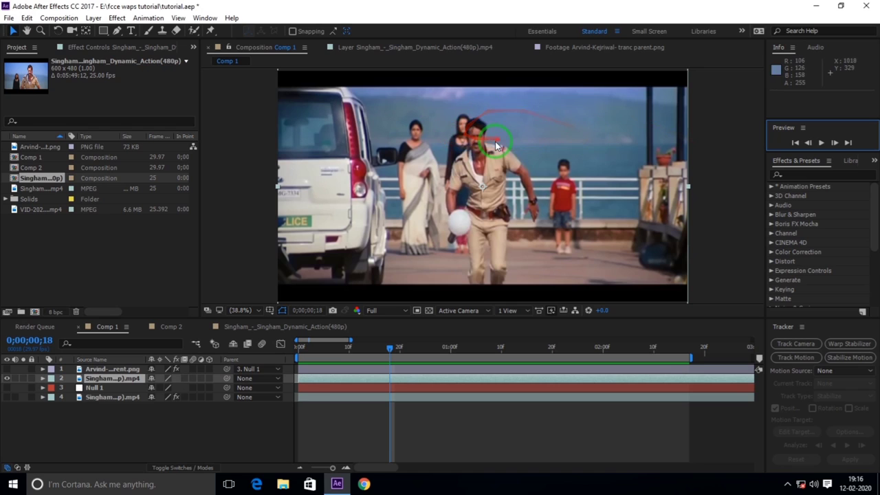
left_click_drag(384, 345, 291, 346)
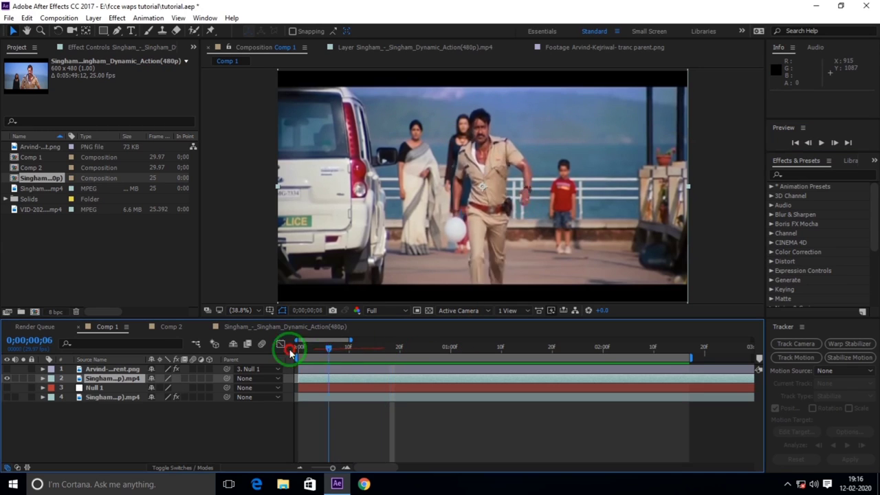
left_click(105, 382)
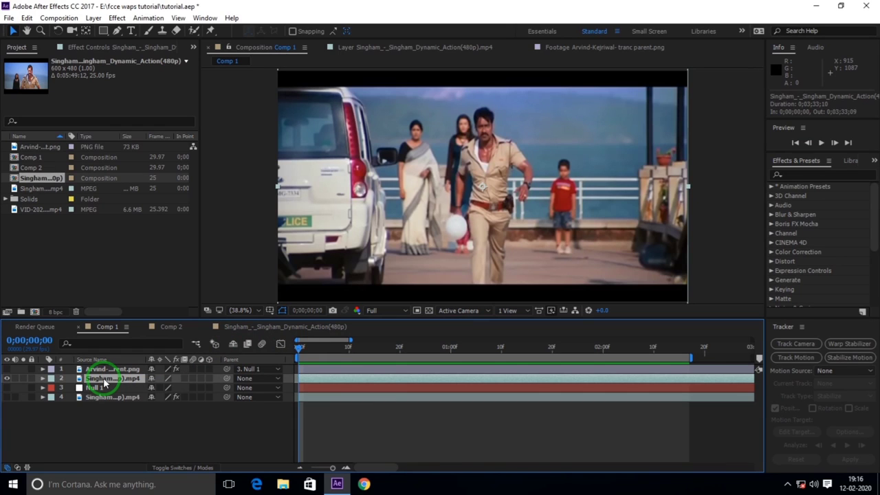
key("ctrl+d")
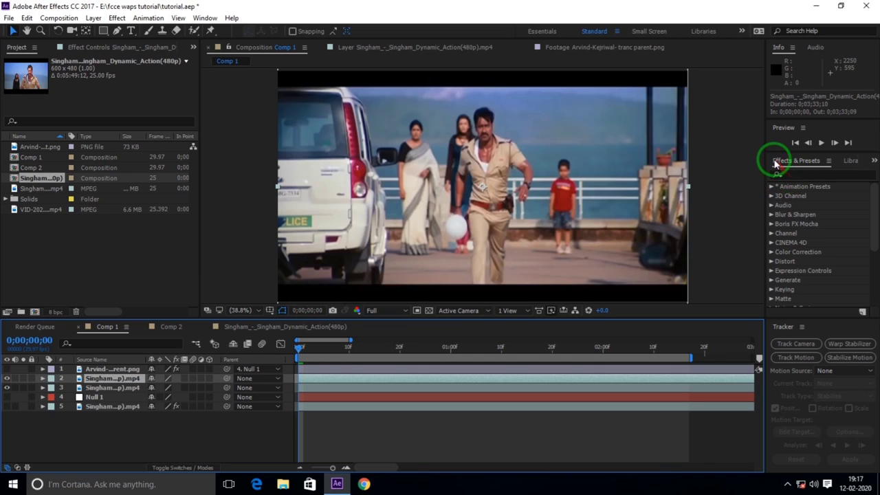
Search 'mocha' in Effects & Presets and apply Mocha Pro to the layer-2 Singham video.
left_click(798, 175)
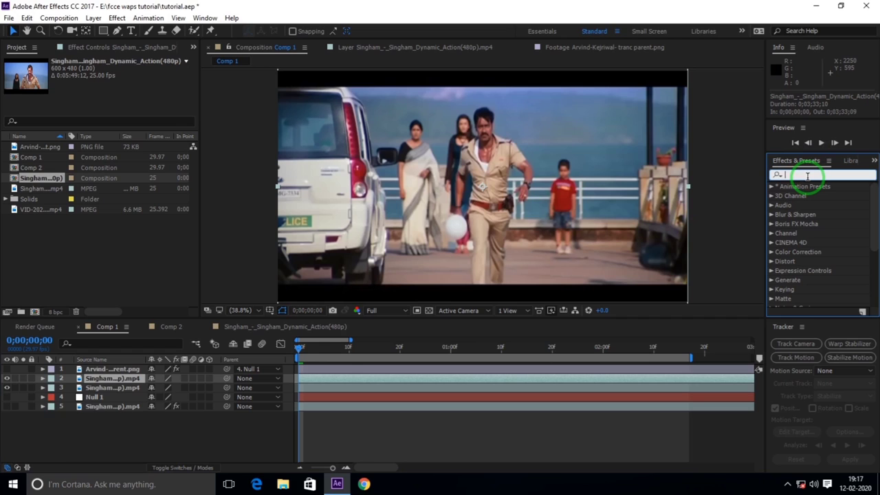
type("mo")
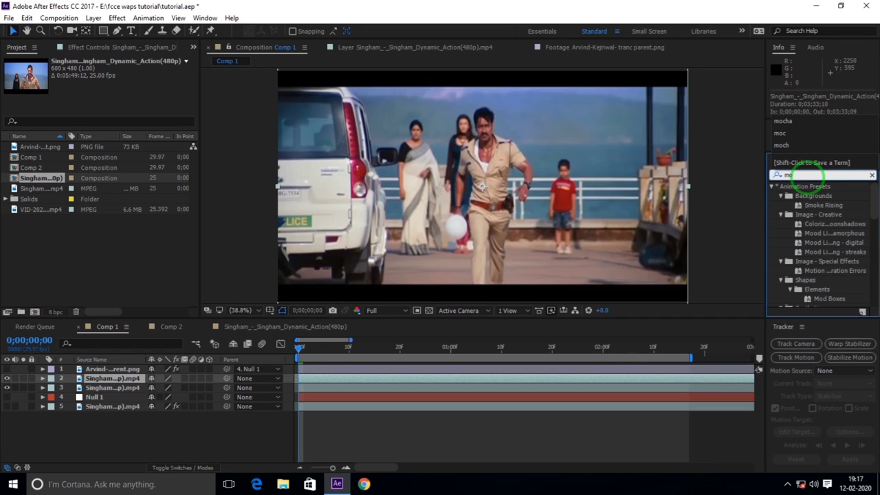
type("cha")
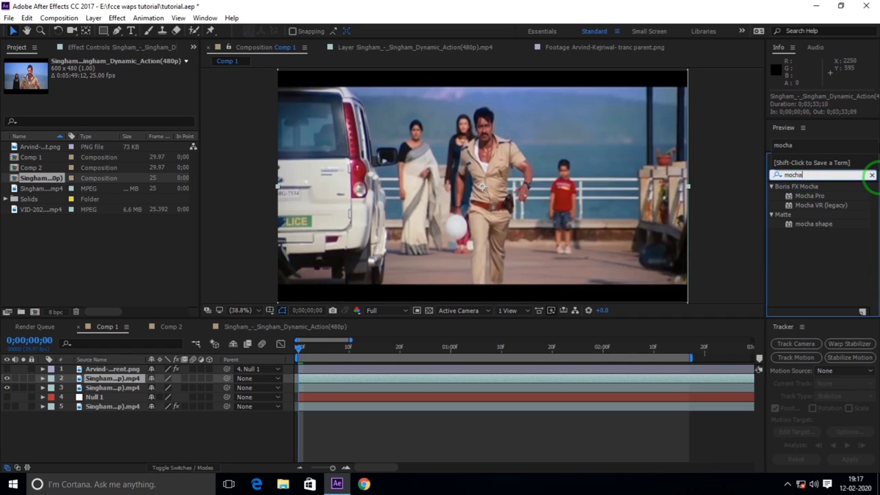
mouse_move(809, 199)
left_mouse_down()
mouse_move(160, 378)
mouse_move(118, 376)
left_mouse_up()
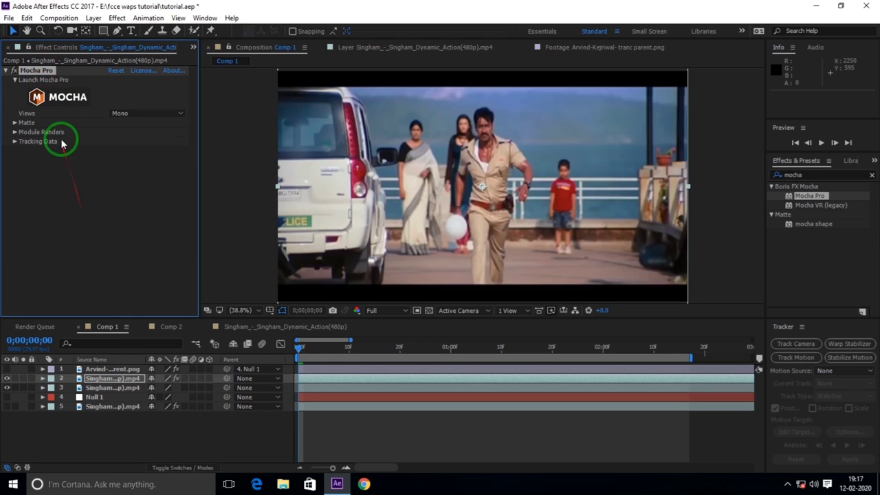
Launch Mocha Pro, dismiss its welcome screen, preview a later frame, then close it.
left_click(59, 99)
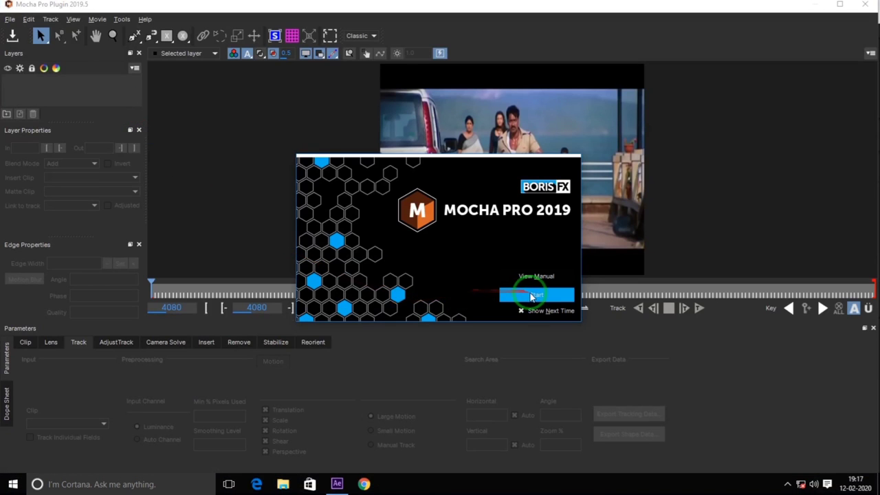
left_click(534, 295)
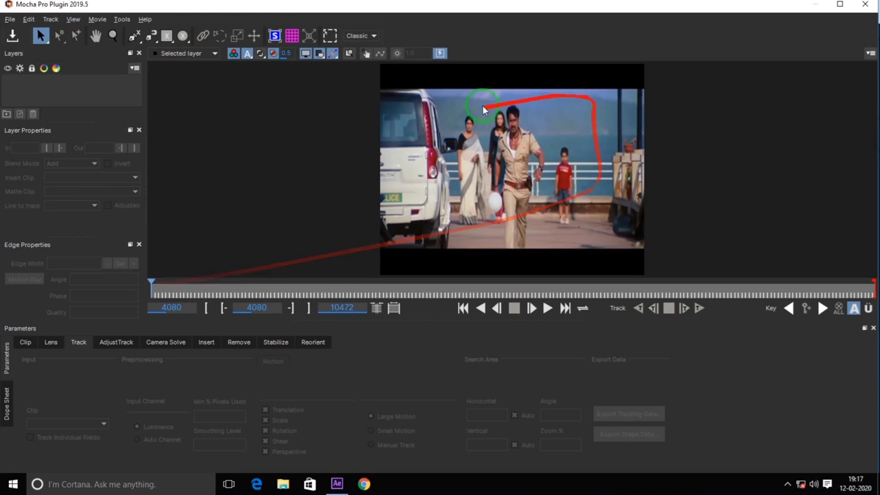
mouse_move(151, 284)
left_mouse_down()
mouse_move(289, 284)
mouse_move(122, 294)
left_mouse_up()
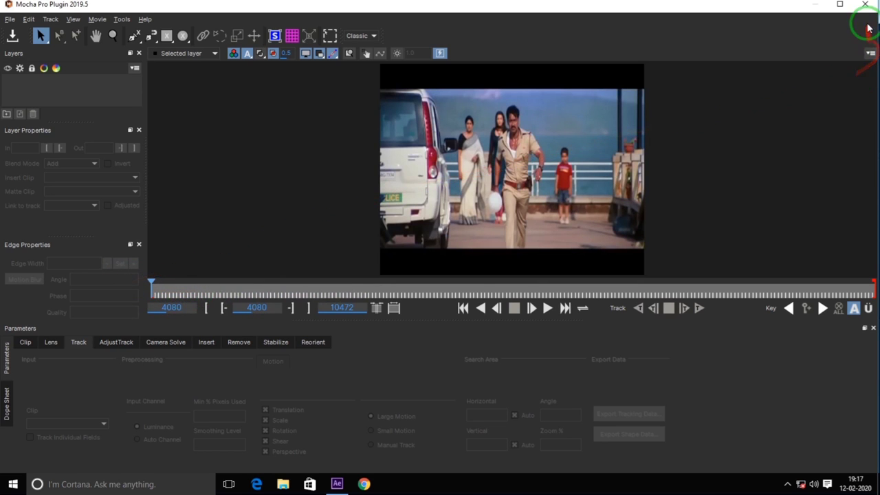
left_click(865, 5)
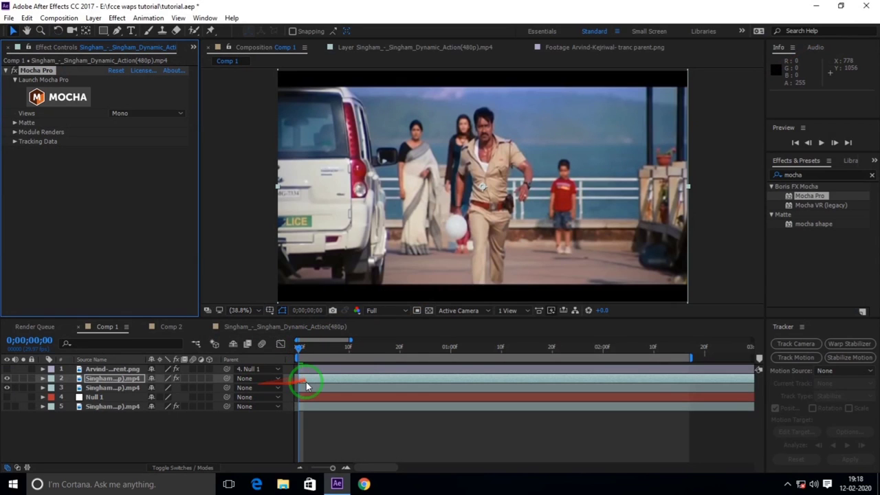
Step through the clip to find the cut point at 0;00;02;16.
left_click_drag(301, 349, 343, 347)
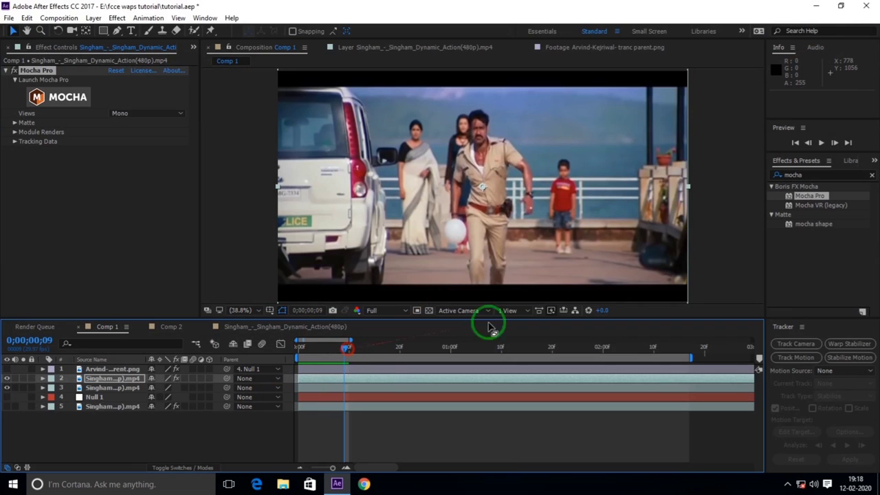
left_click(835, 144)
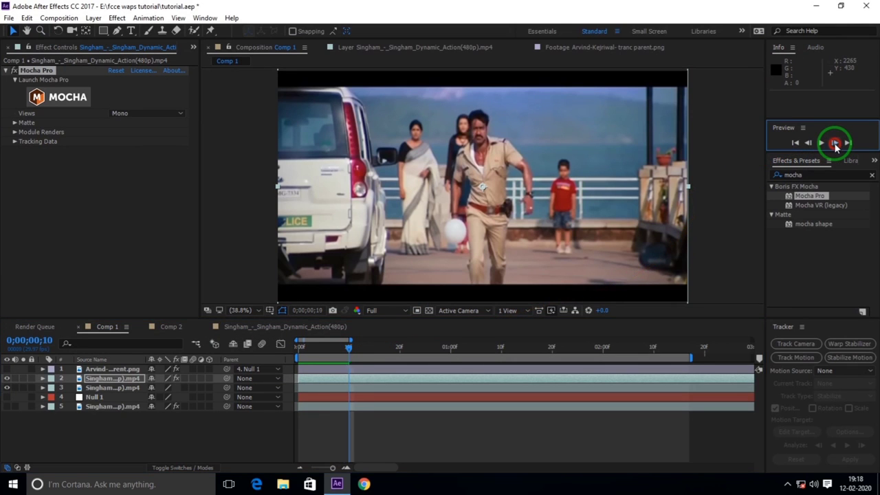
left_click(836, 144)
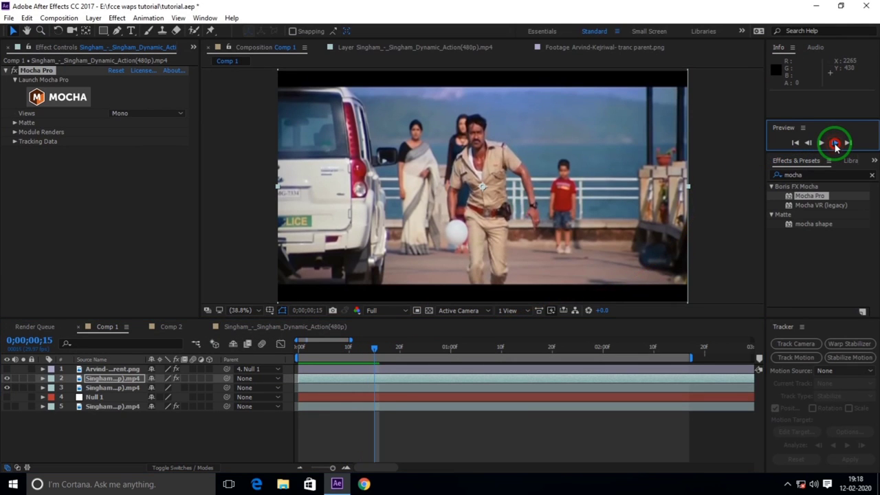
left_click(836, 144)
left_click(835, 144)
left_click(836, 144)
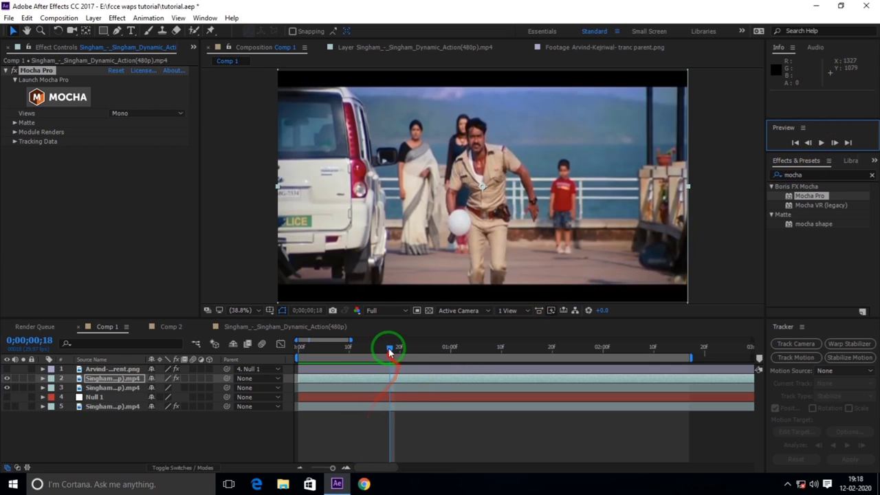
left_click_drag(390, 348, 690, 354)
left_click(809, 142)
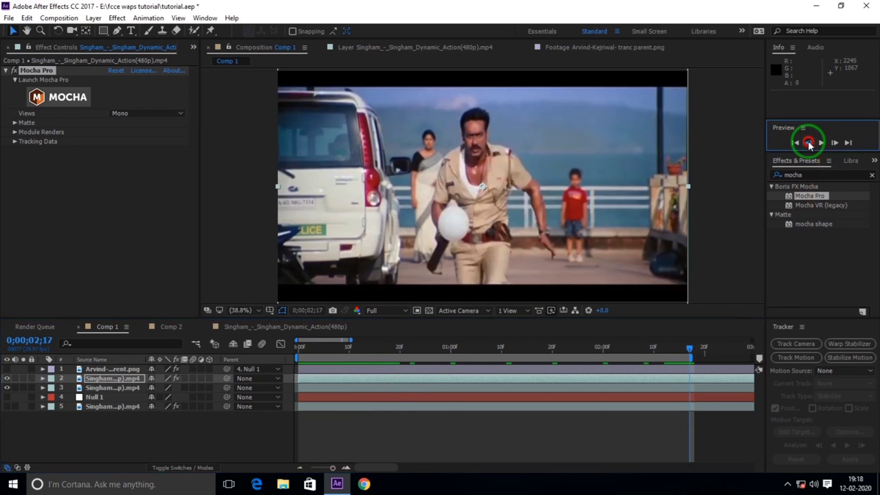
Split the Singham layer there and delete Mocha Pro from the later part.
left_click(696, 380)
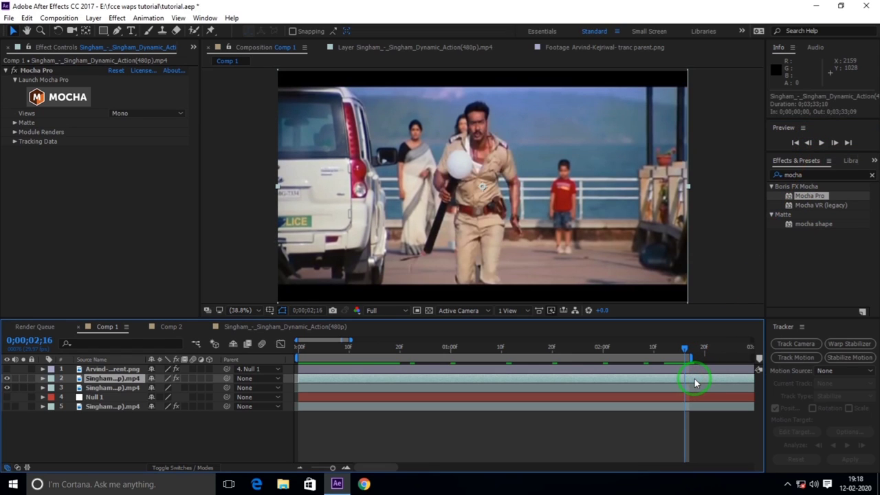
key("ctrl+d")
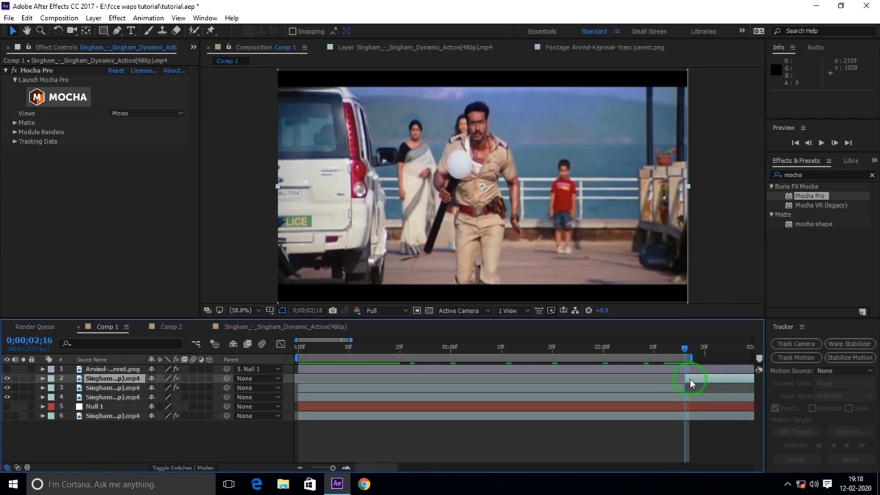
left_click_drag(685, 348, 679, 348)
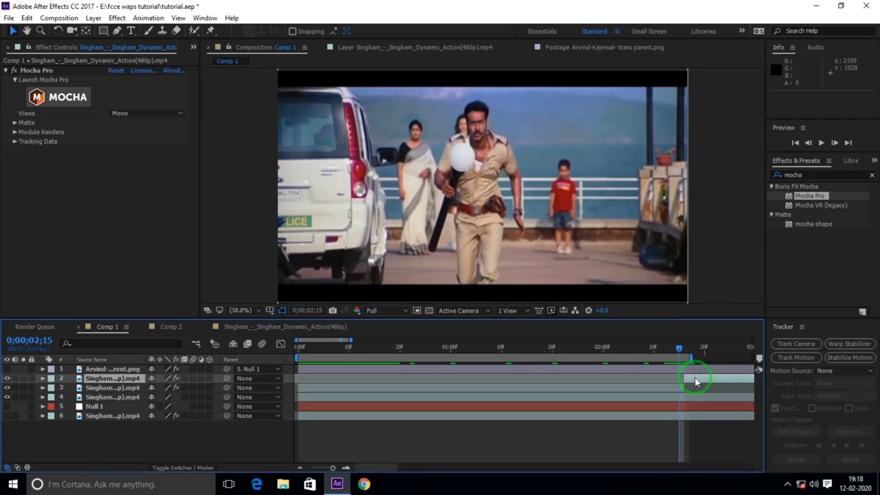
left_click(695, 383)
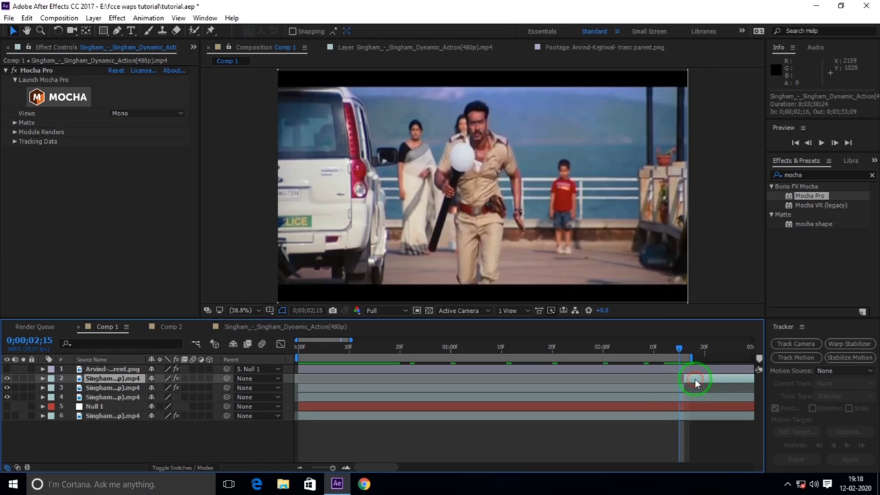
left_click(34, 71)
key("Delete")
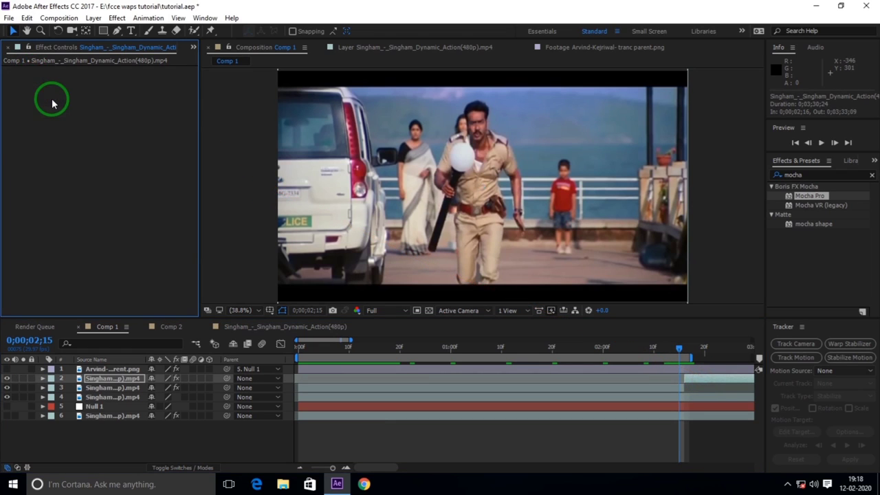
Select the earlier clip part that keeps Mocha Pro and reopen it in Mocha.
left_click(644, 391)
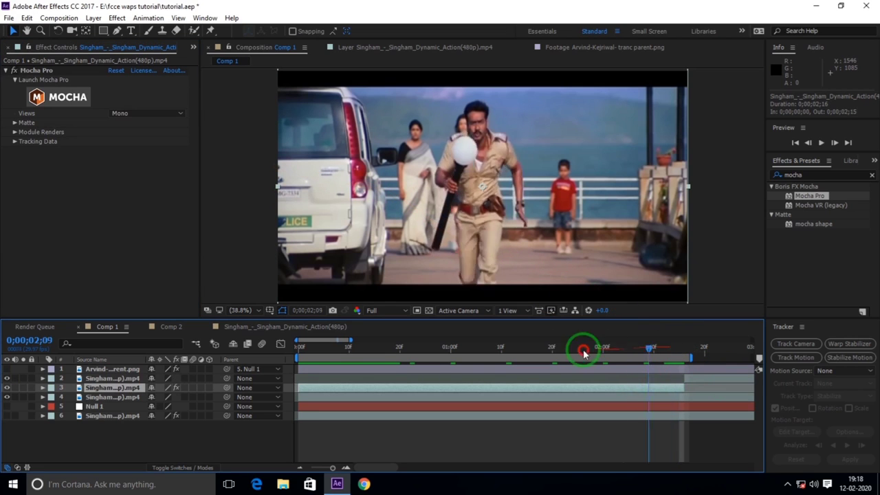
mouse_move(679, 349)
left_mouse_down()
mouse_move(338, 367)
mouse_move(300, 349)
left_mouse_up()
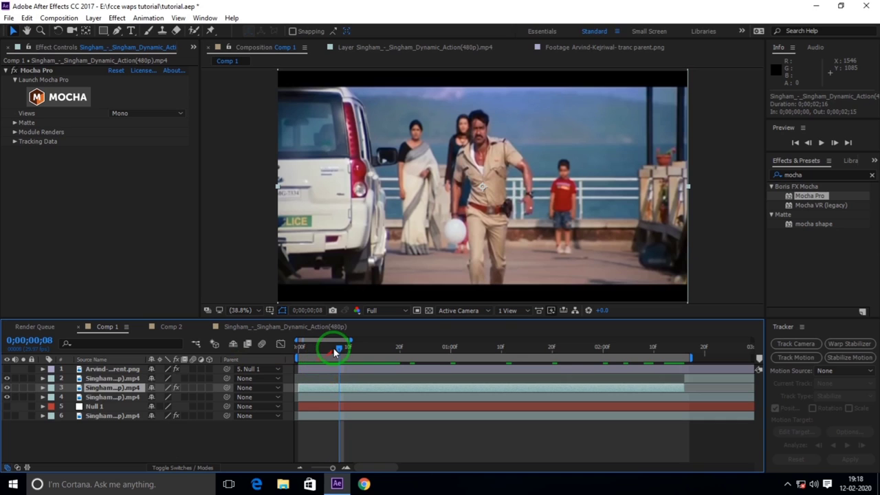
left_click(65, 102)
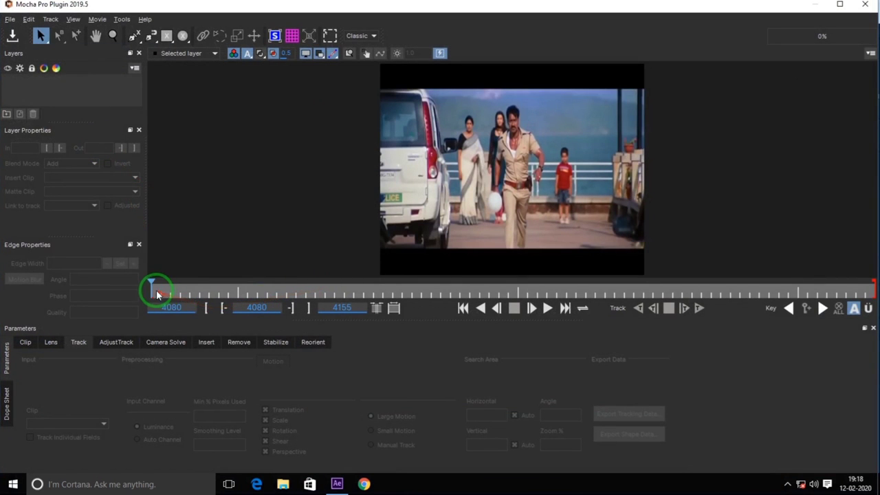
Zoom and pan the Mocha viewer onto the man, then pick the X-Spline tool.
mouse_move(150, 290)
left_mouse_down()
mouse_move(585, 318)
mouse_move(639, 330)
mouse_move(117, 334)
left_mouse_up()
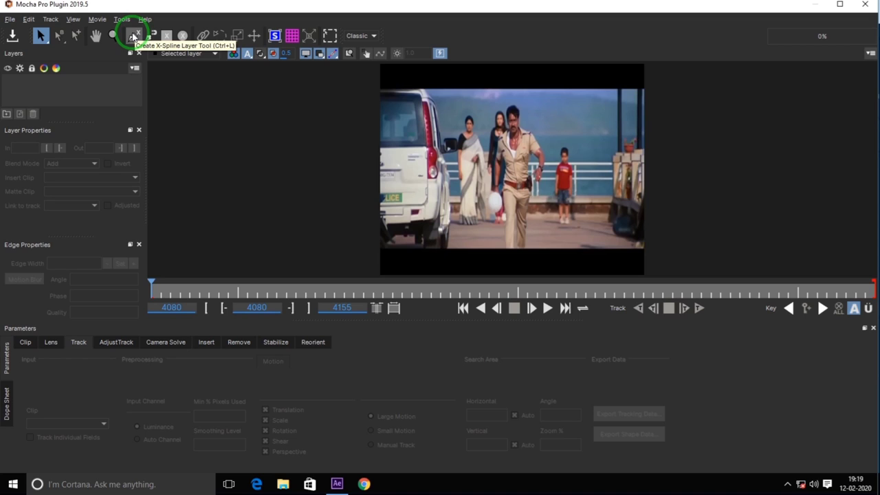
left_click(134, 37)
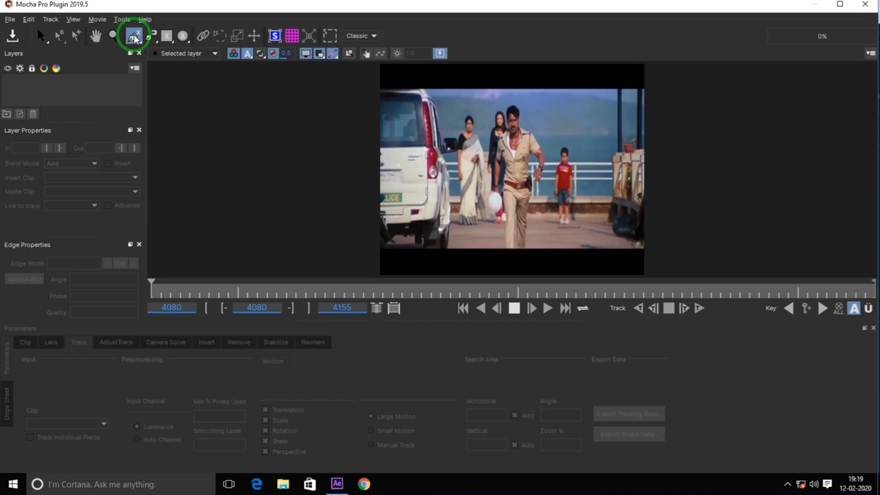
left_click(517, 142)
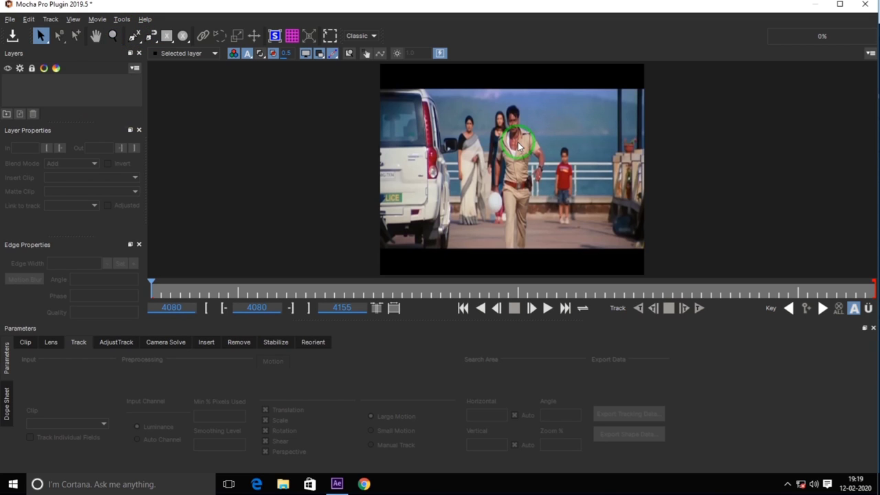
key("z")
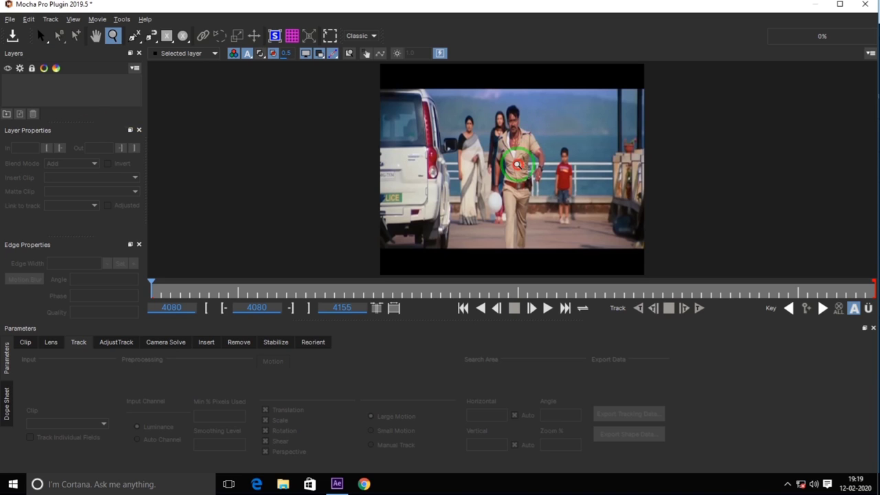
mouse_move(518, 165)
left_mouse_down()
mouse_move(513, 146)
mouse_move(526, 74)
mouse_move(535, 157)
mouse_move(542, 146)
left_mouse_up()
key("x")
key("s")
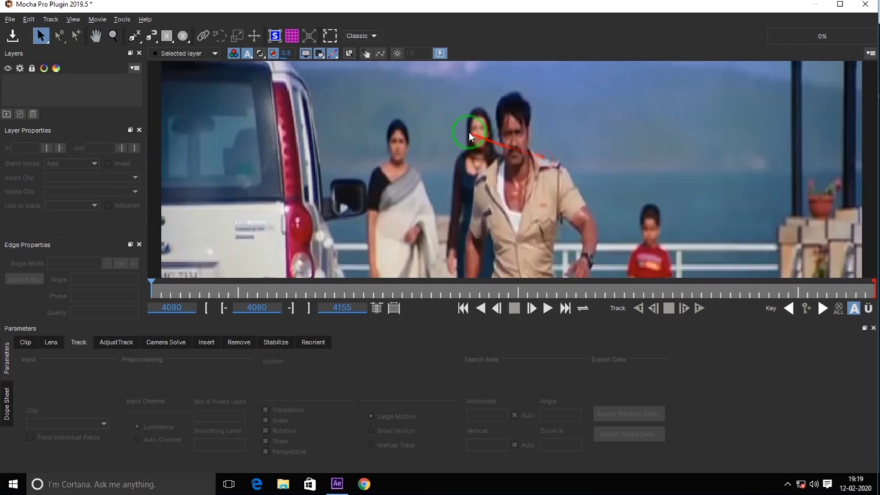
left_click(136, 37)
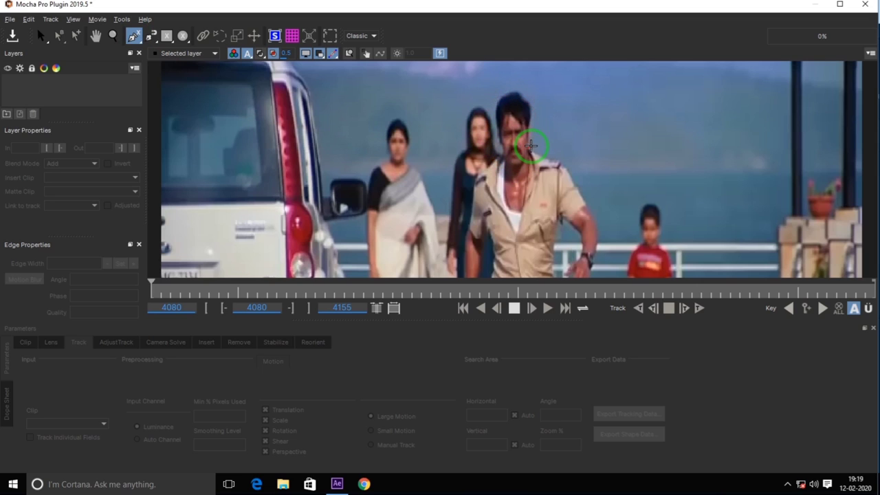
left_click(535, 128)
left_click(544, 166)
left_click(514, 180)
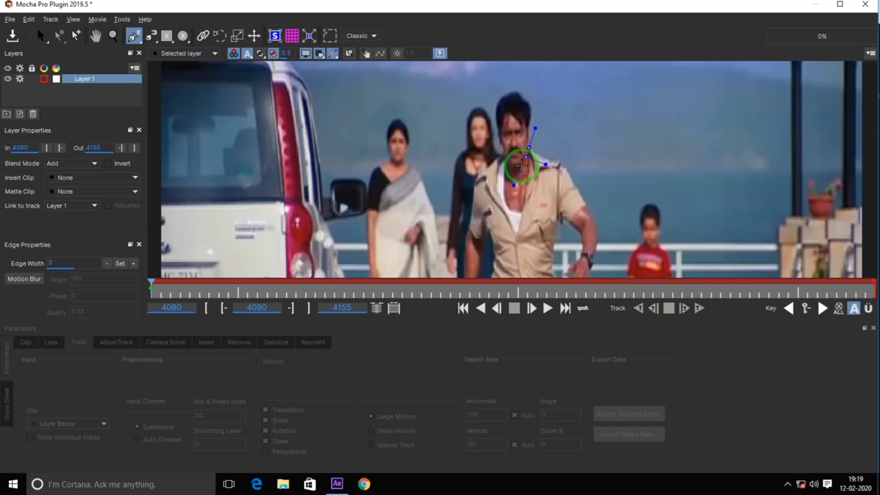
left_click(490, 176)
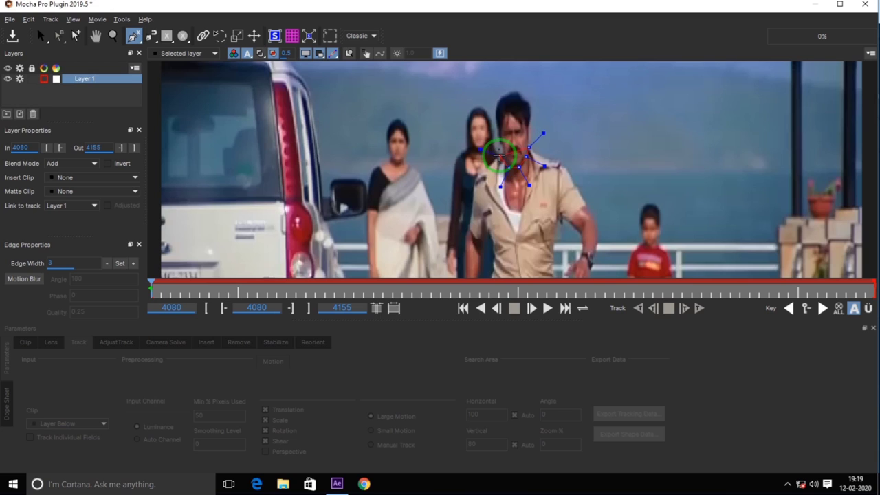
left_click(496, 133)
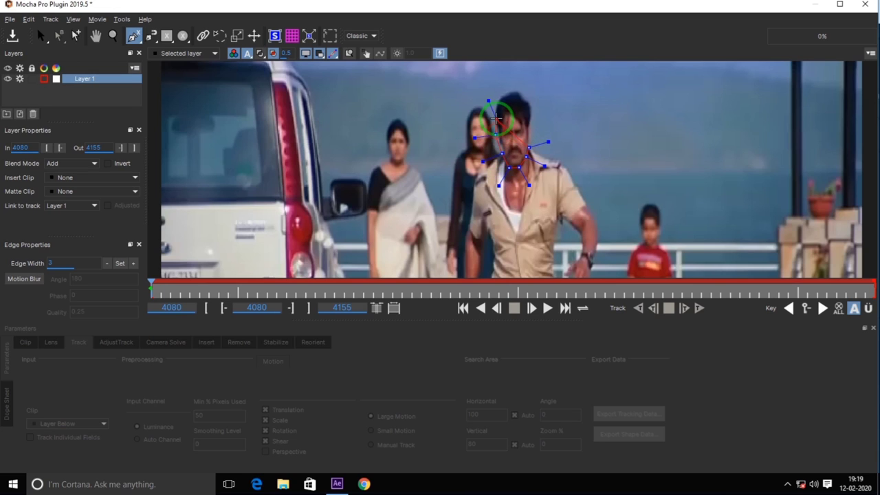
left_click(484, 91)
left_click_drag(493, 110, 507, 88)
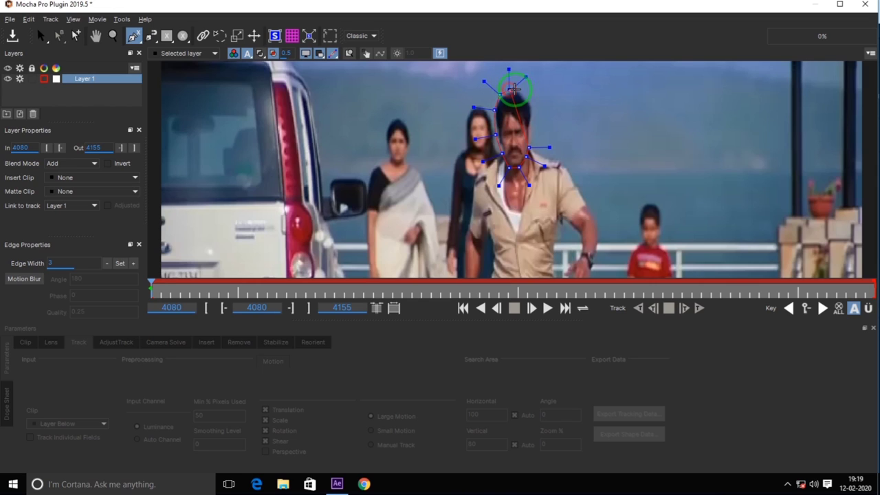
left_click(526, 70)
left_click(544, 86)
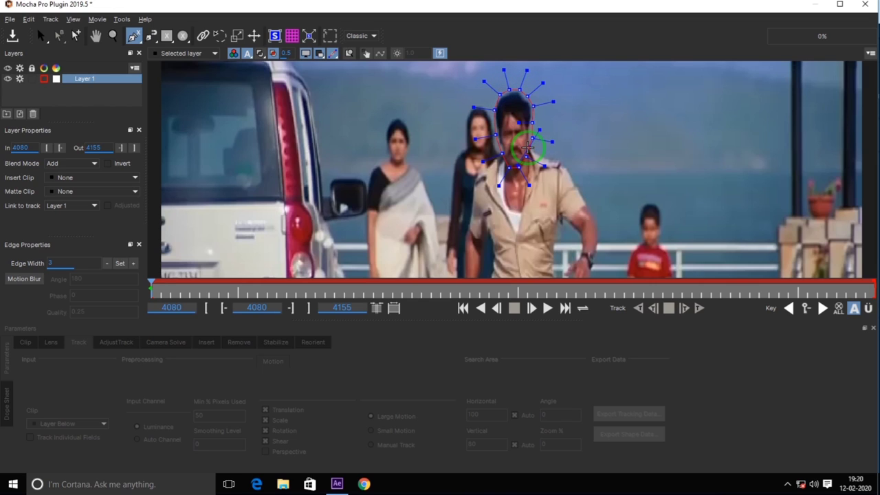
right_click(560, 143)
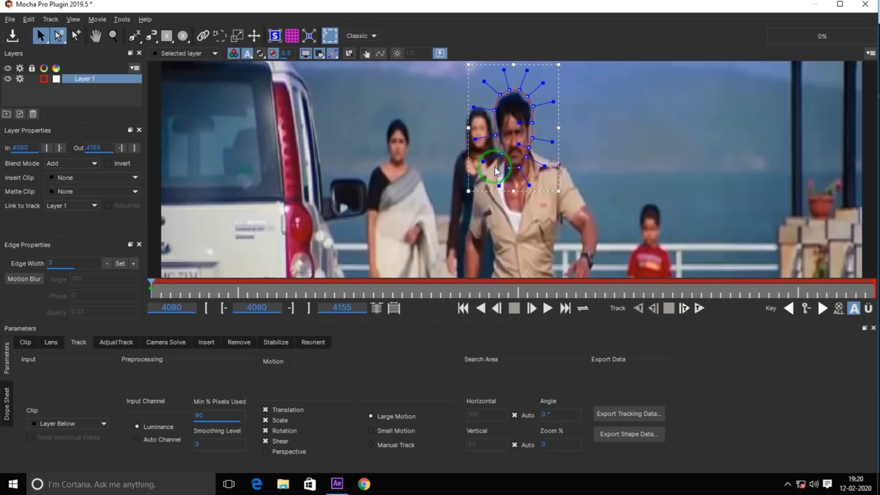
left_click(276, 36)
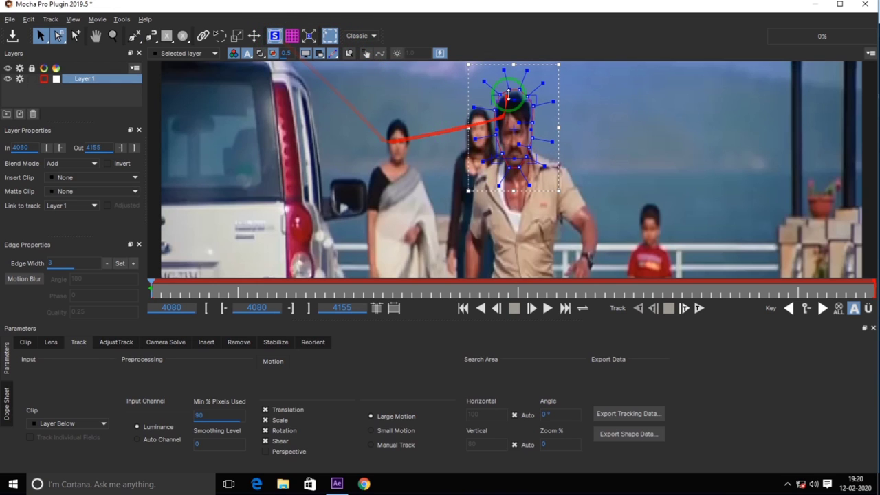
left_click(541, 99)
left_click(530, 97)
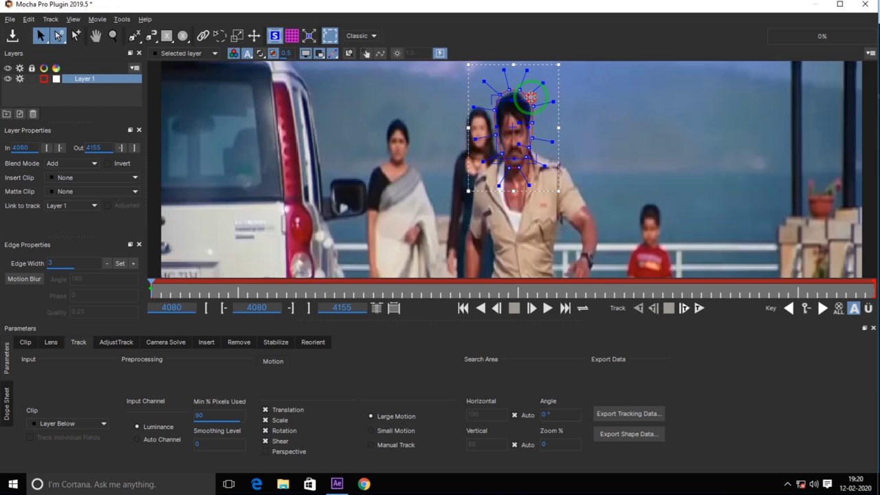
mouse_move(529, 100)
left_mouse_down()
mouse_move(489, 99)
mouse_move(490, 175)
mouse_move(505, 158)
mouse_move(537, 165)
mouse_move(525, 155)
mouse_move(497, 166)
mouse_move(239, 283)
left_mouse_up()
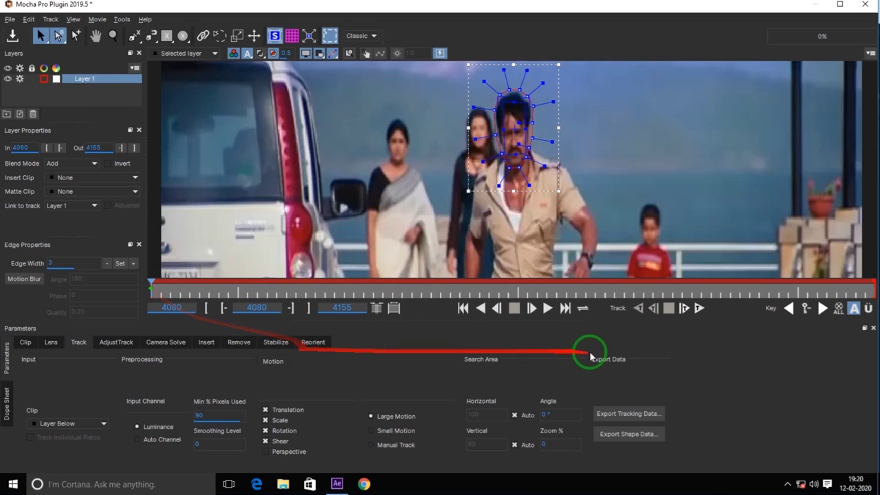
Track Layer 1's head spline forward to frame 4155, then check it at frames 4126 and 4098.
left_click(699, 309)
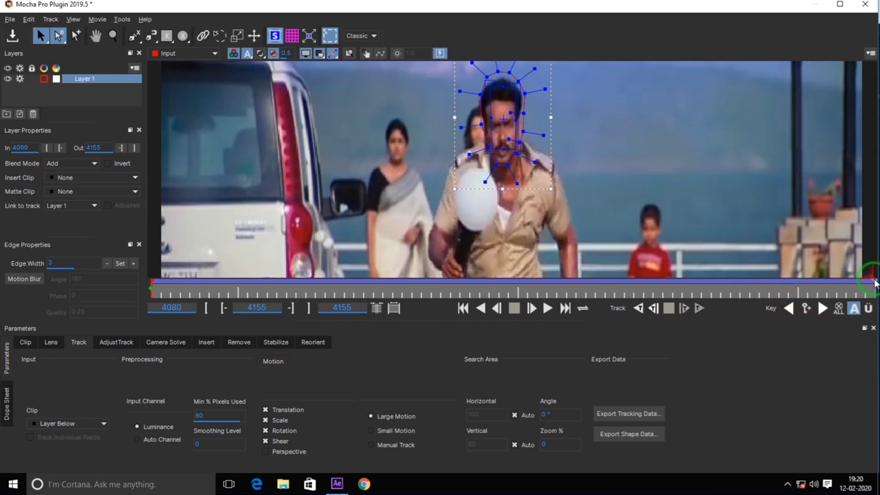
mouse_move(872, 288)
left_mouse_down()
mouse_move(465, 305)
mouse_move(213, 296)
mouse_move(870, 308)
left_mouse_up()
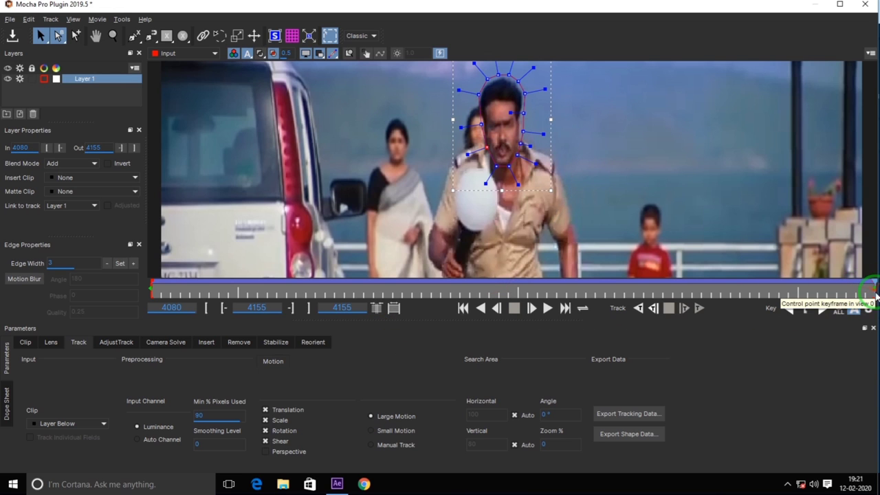
left_click_drag(872, 291, 113, 291)
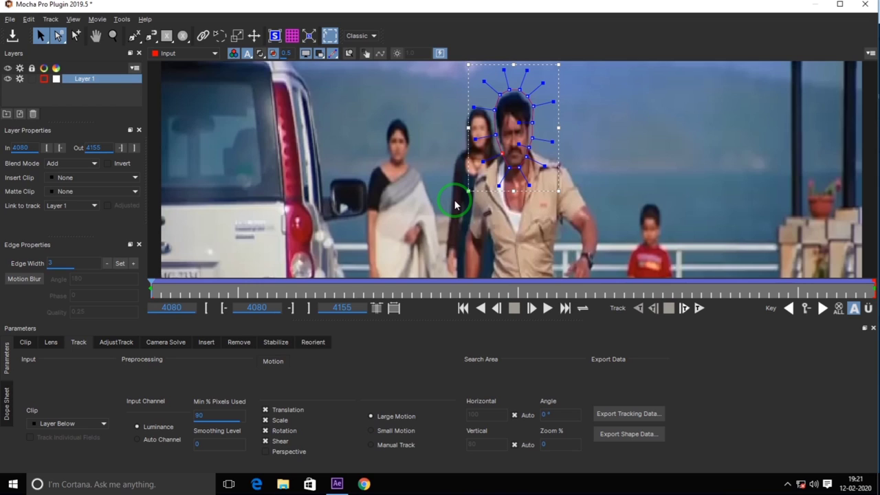
left_click_drag(455, 204, 452, 160)
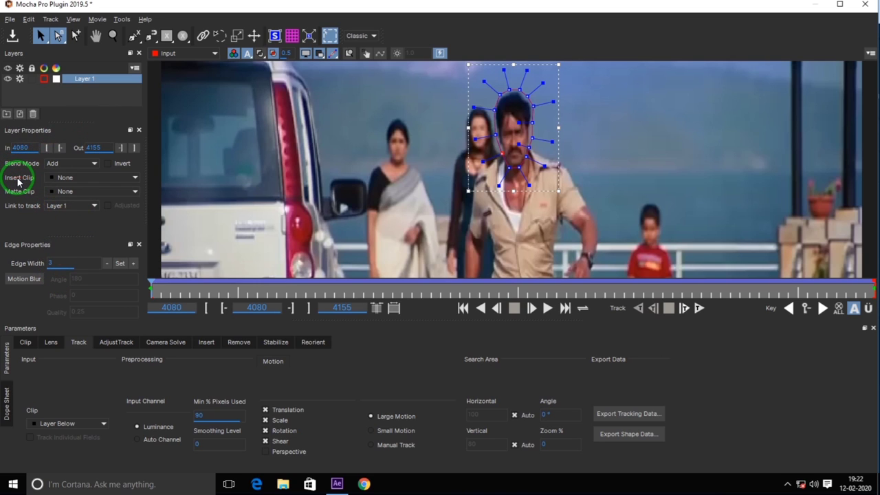
Import the transparent face PNG as Layer 1's insert clip.
left_click(134, 177)
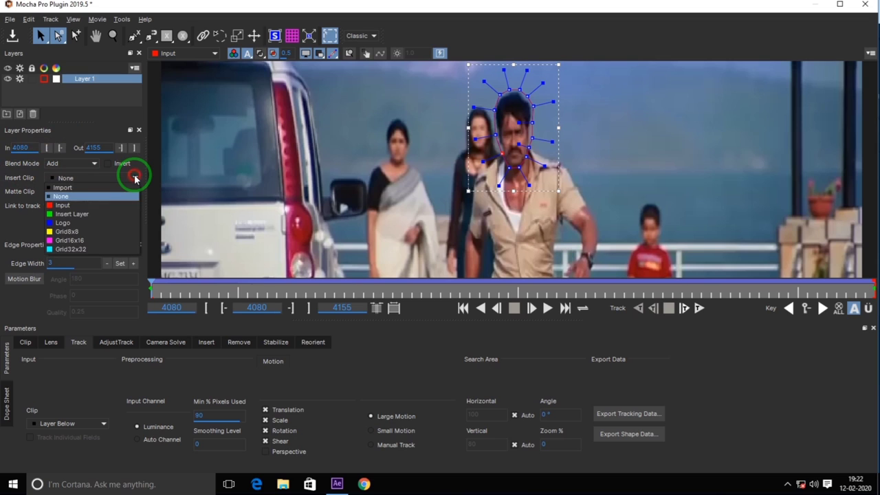
left_click(68, 189)
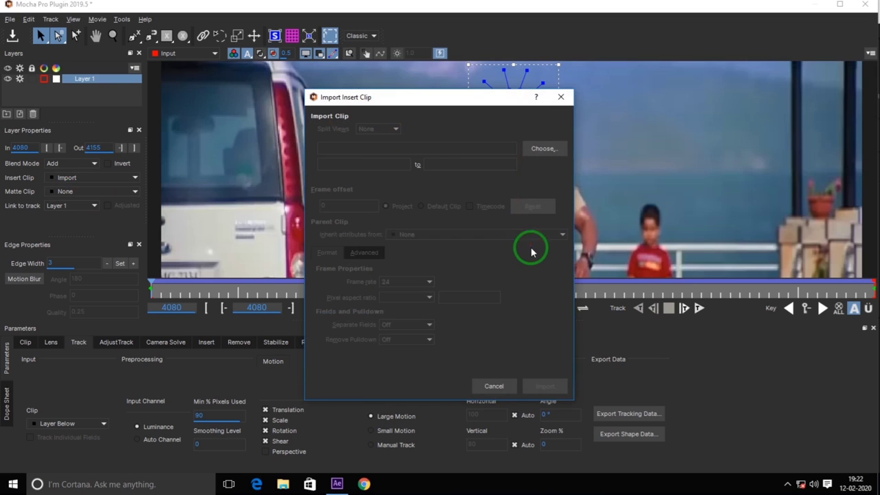
left_click(541, 150)
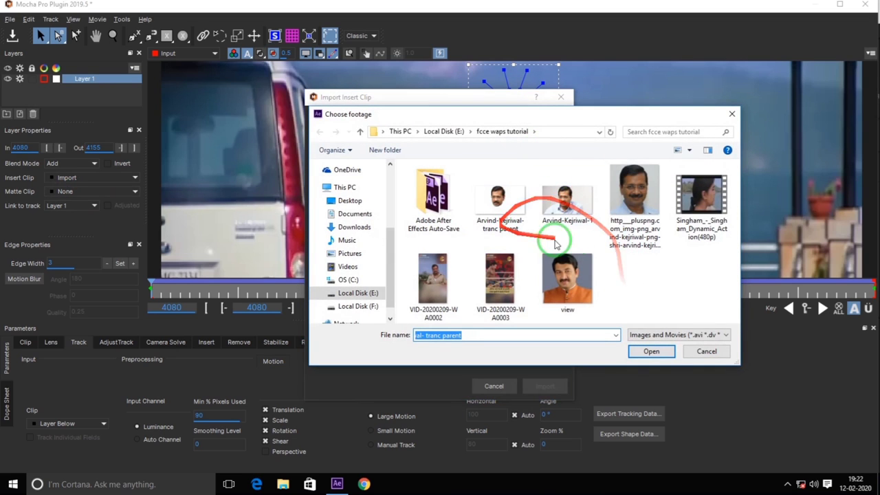
left_click(509, 206)
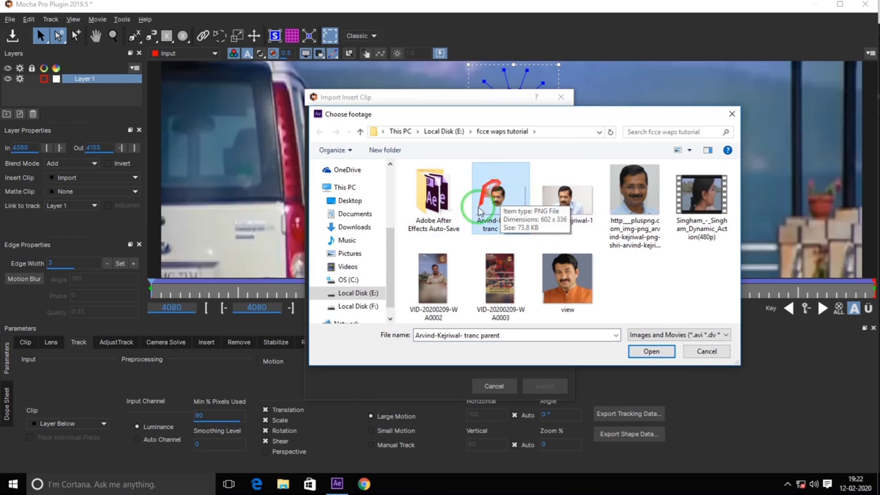
left_click(651, 351)
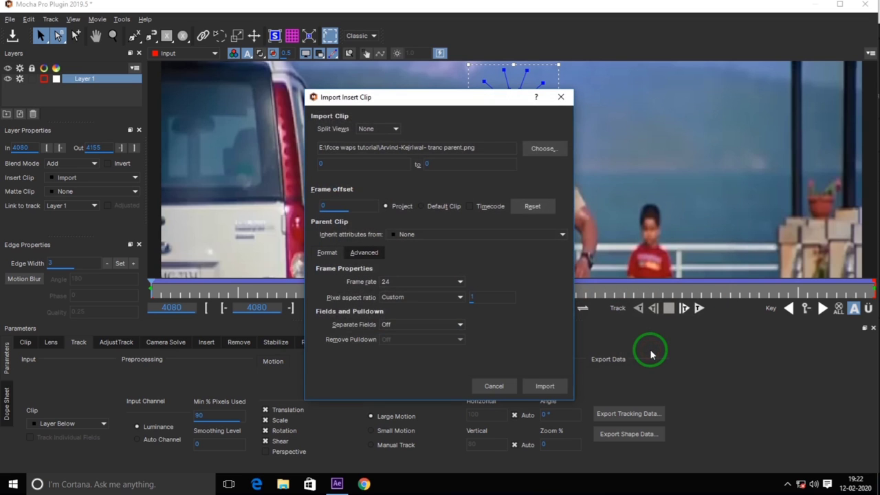
left_click(544, 386)
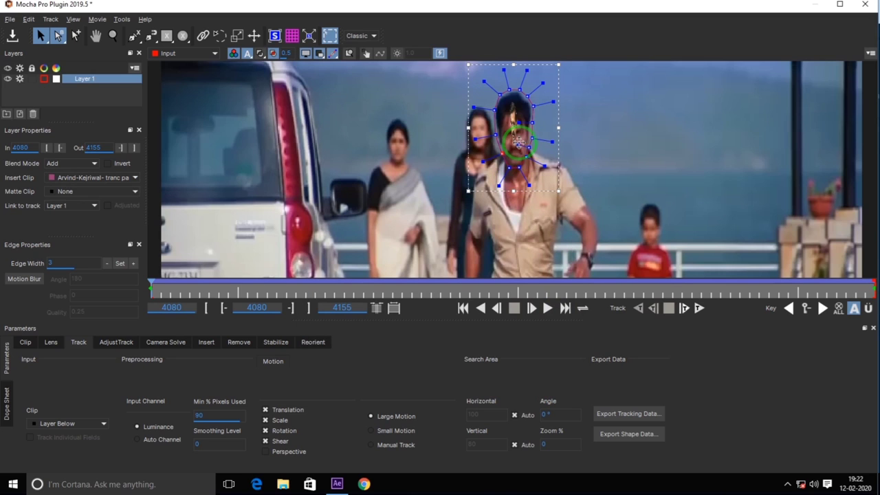
Show the planar surface and drag its corners so the inserted face covers the actor's head.
left_click(275, 36)
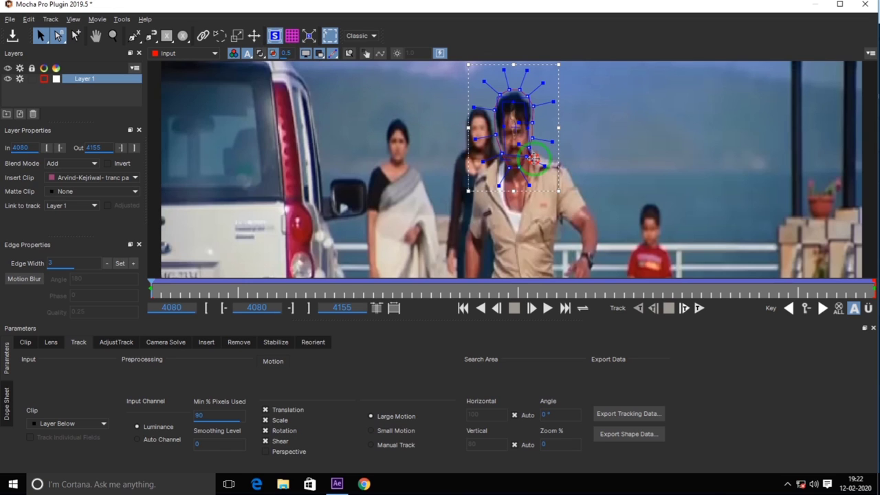
mouse_move(534, 159)
left_mouse_down()
mouse_move(533, 98)
mouse_move(511, 200)
mouse_move(556, 195)
mouse_move(519, 141)
left_mouse_up()
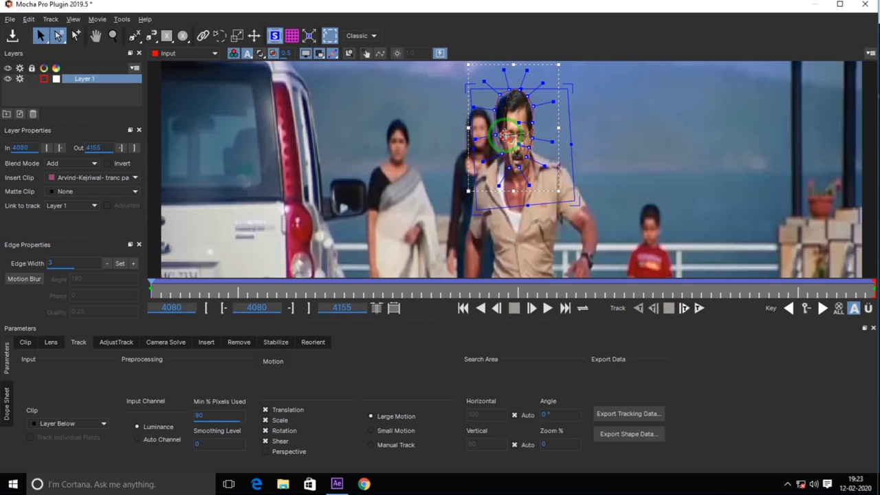
mouse_move(632, 216)
left_mouse_down()
mouse_move(402, 198)
mouse_move(647, 88)
left_mouse_up()
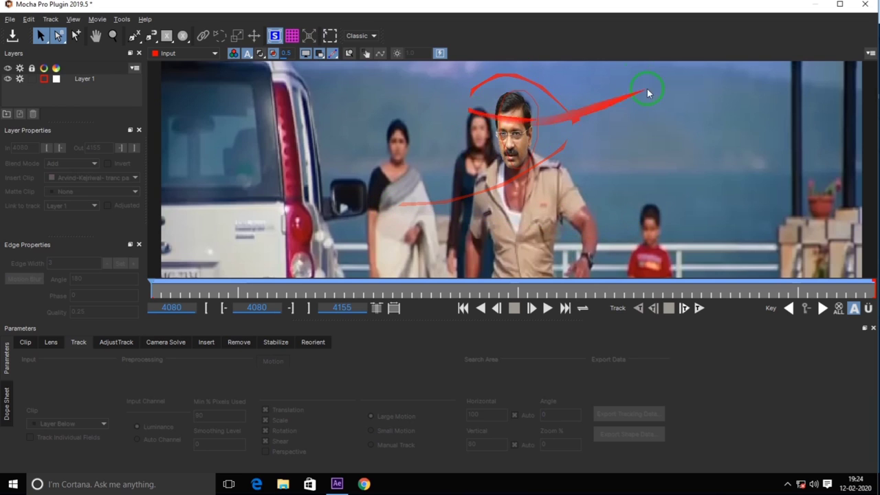
left_click_drag(295, 138, 564, 161)
mouse_move(473, 130)
left_mouse_down()
mouse_move(512, 89)
mouse_move(495, 97)
left_mouse_up()
mouse_move(363, 152)
left_mouse_down()
mouse_move(415, 187)
mouse_move(795, 328)
mouse_move(158, 295)
mouse_move(166, 289)
mouse_move(128, 294)
mouse_move(575, 330)
left_mouse_up()
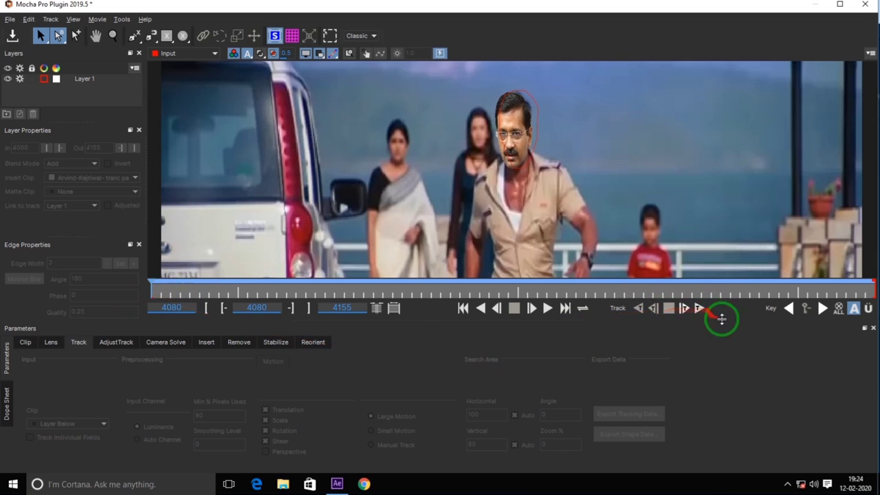
left_click(548, 310)
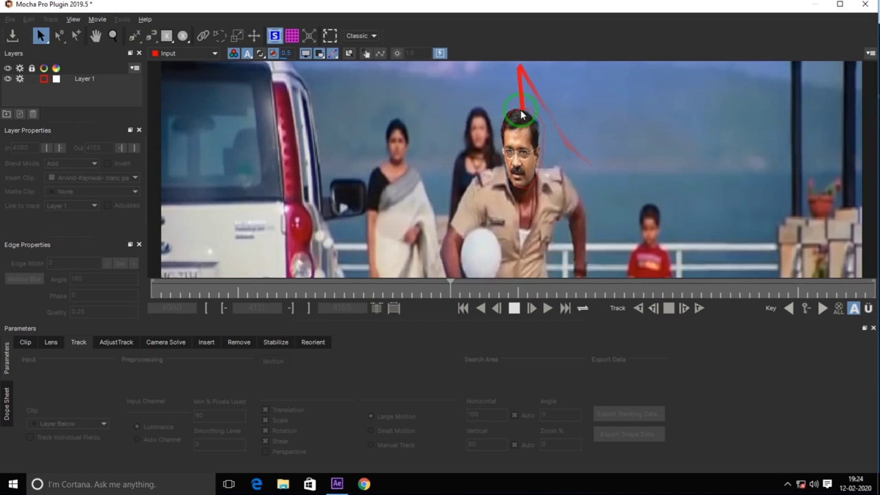
left_click_drag(527, 132, 547, 107)
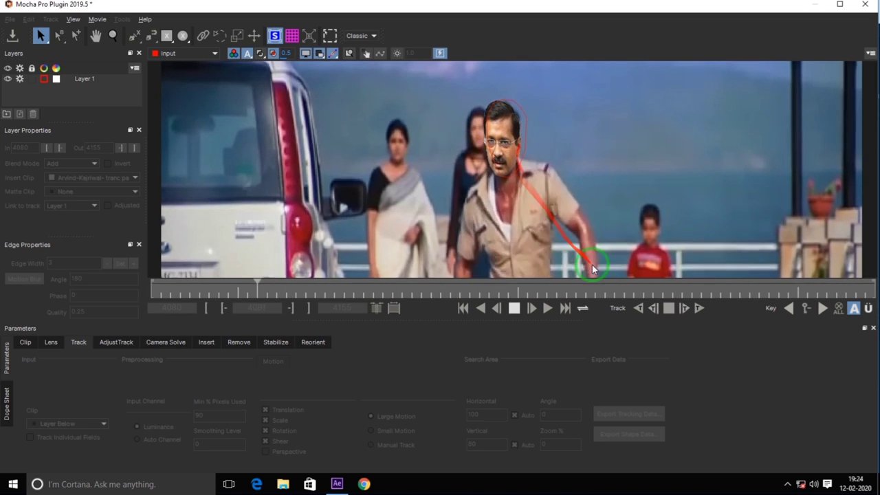
left_click(500, 295)
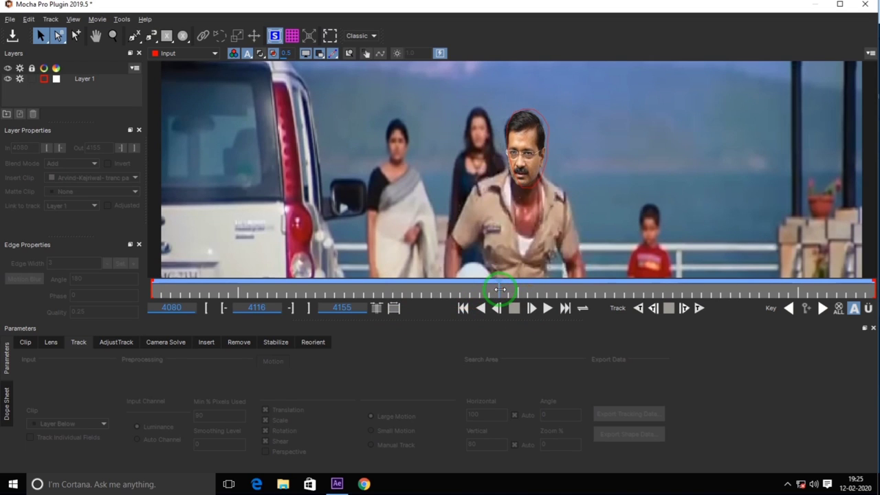
left_click_drag(500, 290, 249, 290)
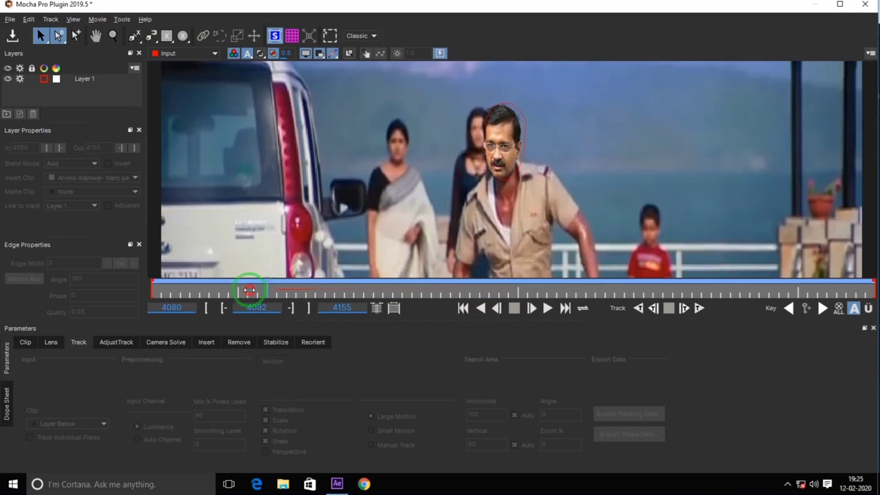
mouse_move(249, 290)
left_mouse_down()
mouse_move(108, 295)
mouse_move(538, 307)
left_mouse_up()
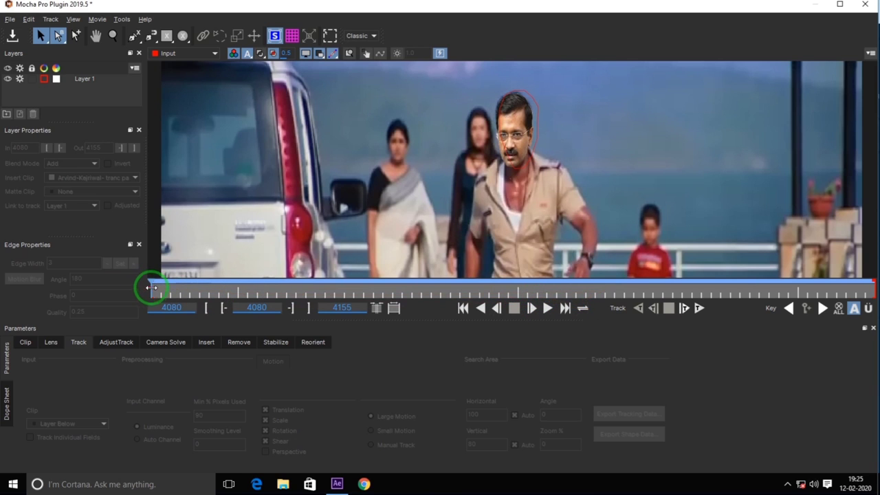
mouse_move(151, 288)
left_mouse_down()
mouse_move(365, 304)
mouse_move(772, 299)
left_mouse_up()
left_click(473, 162)
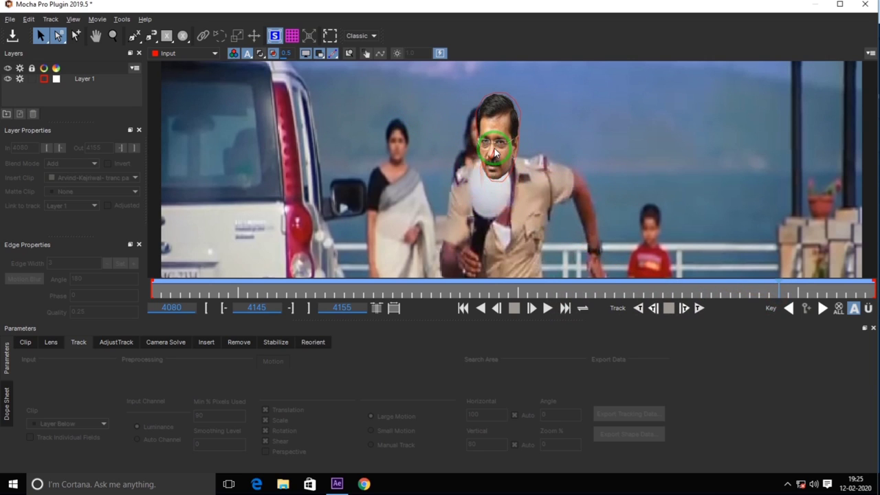
mouse_move(494, 153)
left_mouse_down()
mouse_move(481, 152)
mouse_move(479, 191)
left_mouse_up()
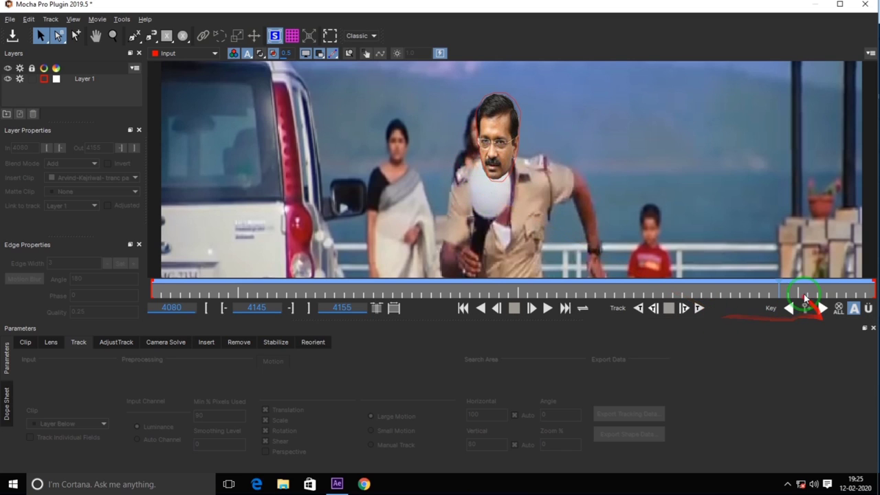
left_click_drag(779, 291, 868, 291)
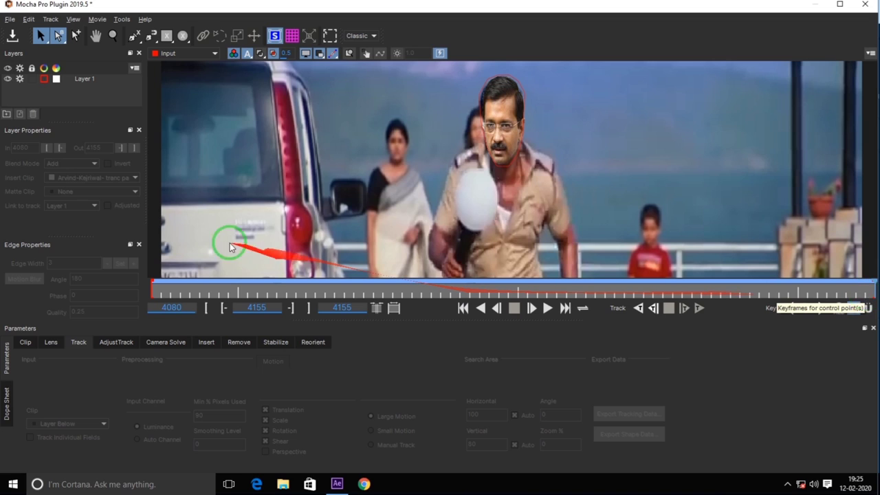
Draw a new spline shape on a new layer around the white object and hand.
left_click(136, 38)
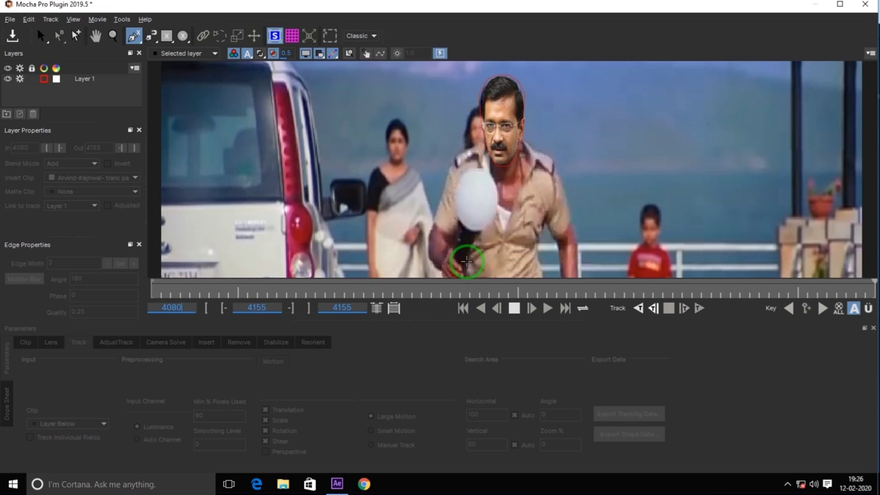
left_click(468, 256)
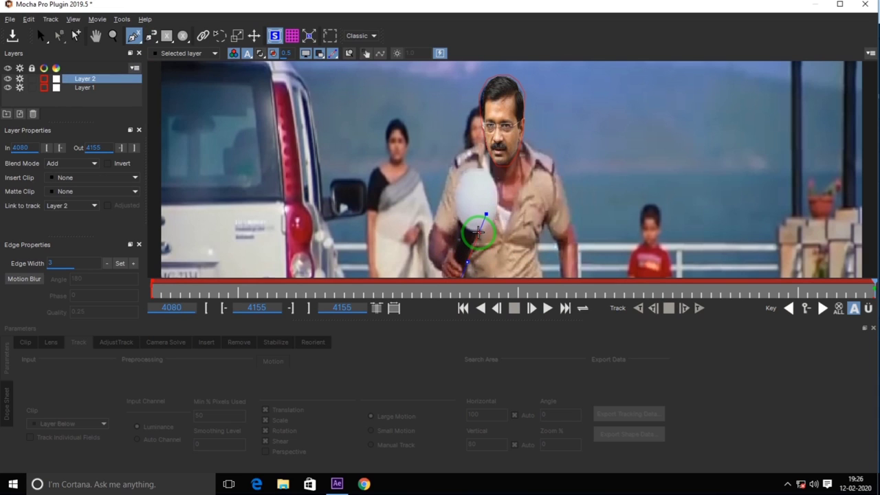
left_click_drag(477, 231, 471, 255)
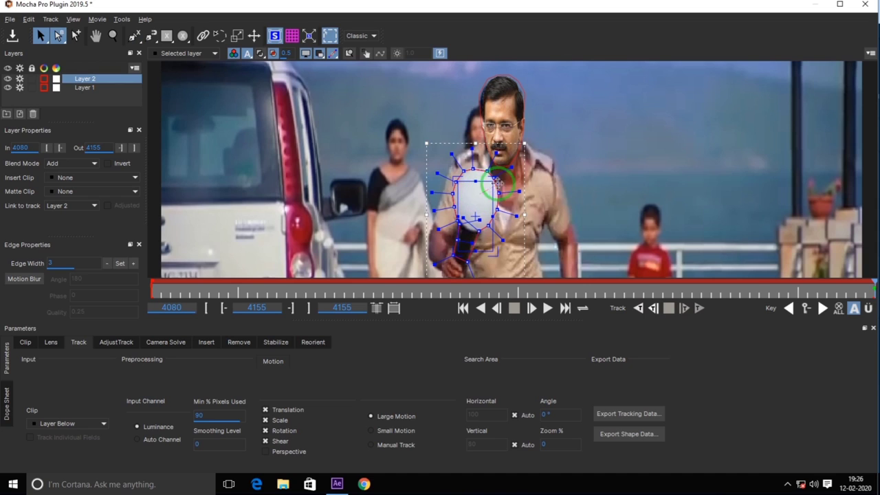
Show the mask's planar surface and pull the lower spline points to fit the white object.
left_click(274, 38)
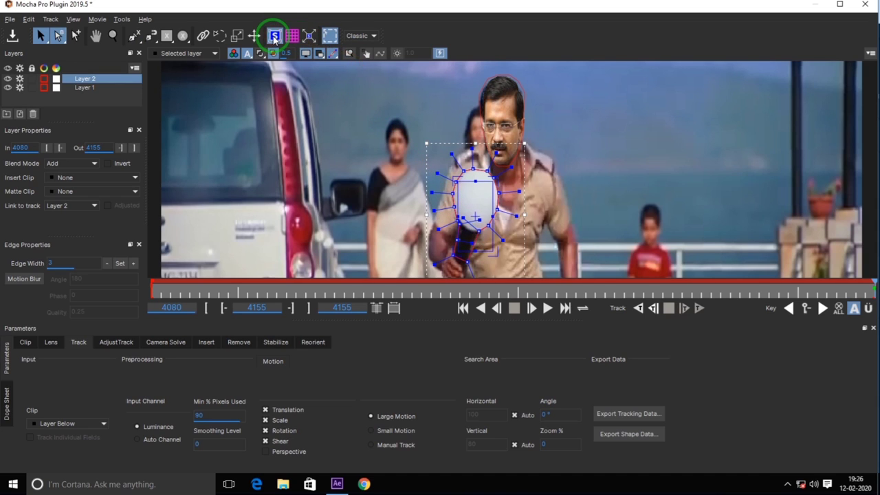
left_click(465, 180)
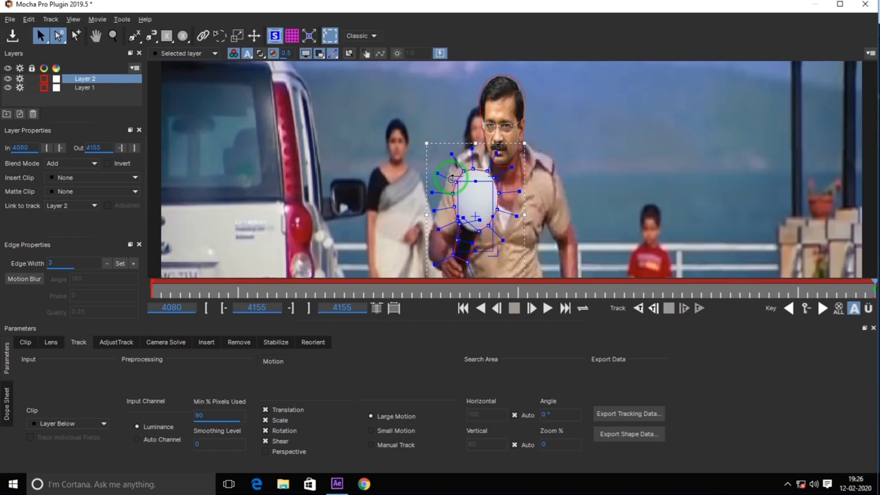
left_click(487, 252)
mouse_move(492, 254)
left_mouse_down()
mouse_move(450, 262)
mouse_move(459, 253)
left_mouse_up()
left_click(773, 375)
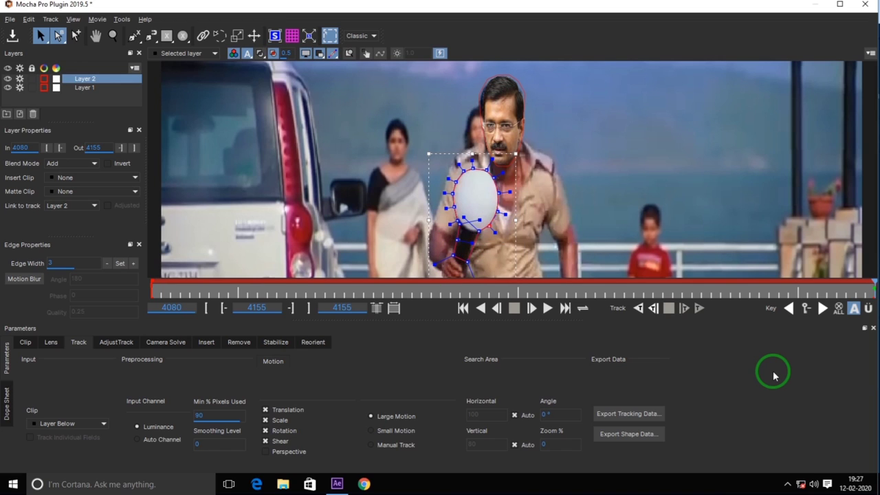
left_click(870, 283)
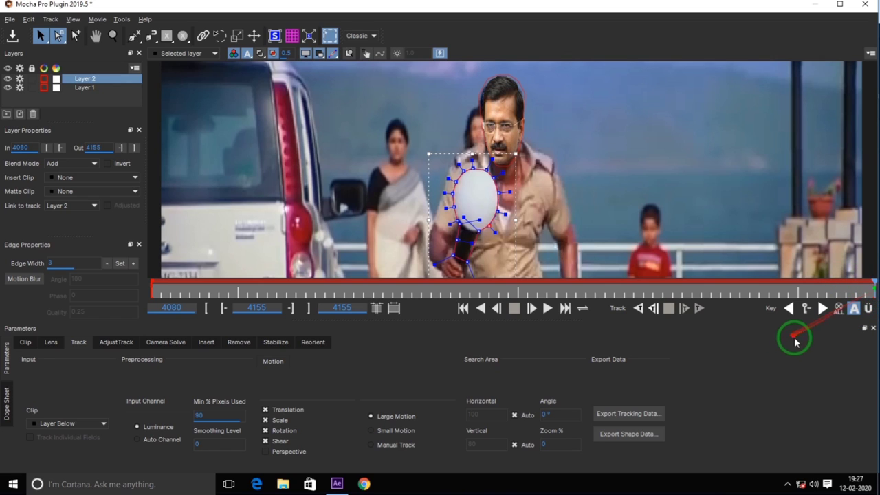
Track the mask backward to frame 4126, check frames 4139–4154, then save and close Mocha.
left_click(638, 310)
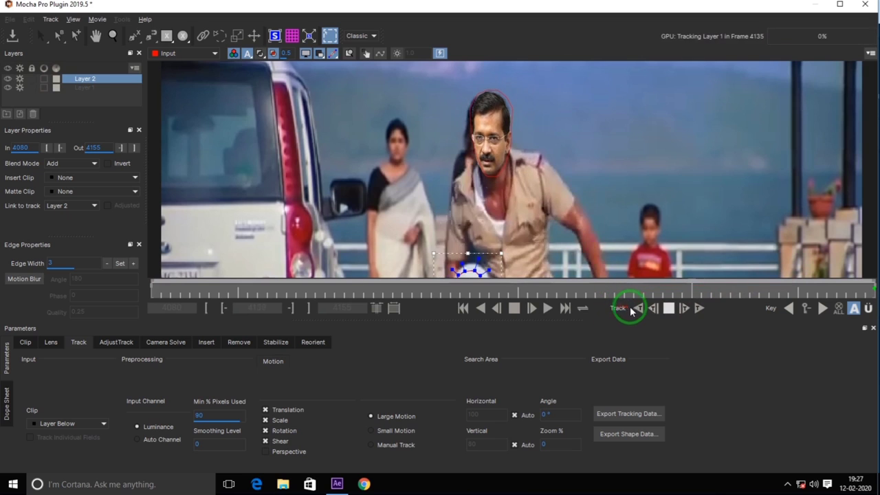
left_click(667, 308)
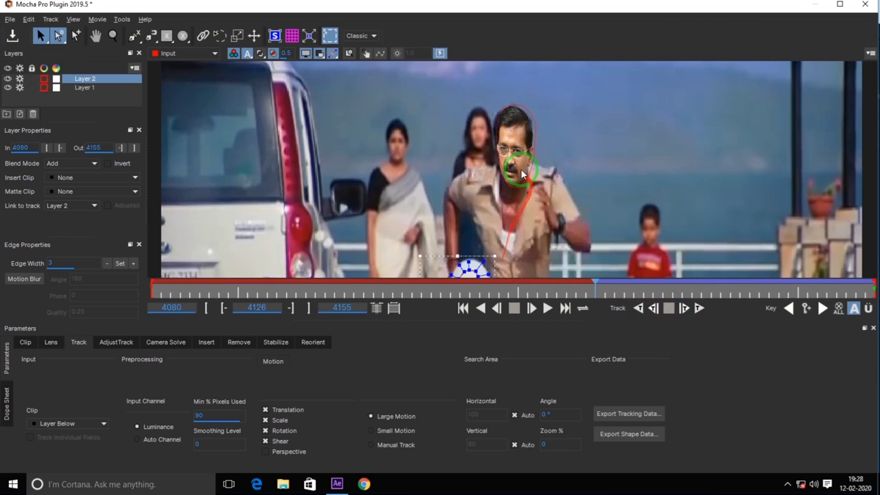
left_click_drag(595, 291, 806, 274)
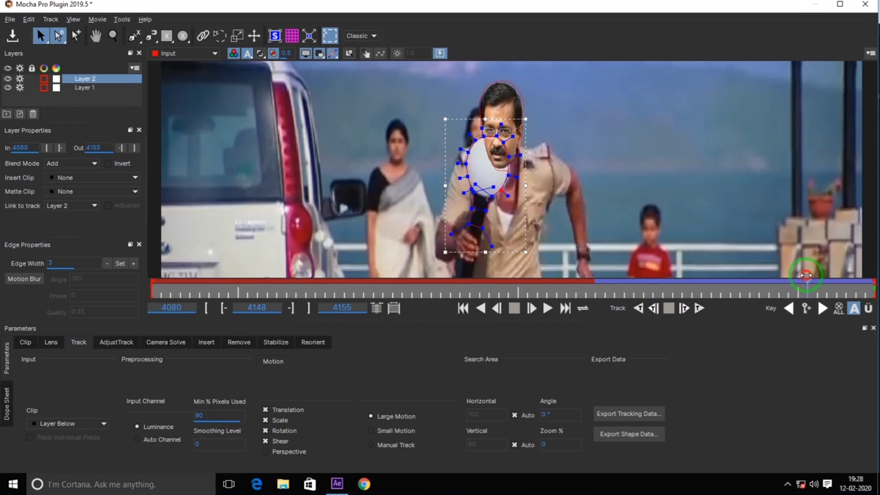
left_click_drag(825, 274, 866, 274)
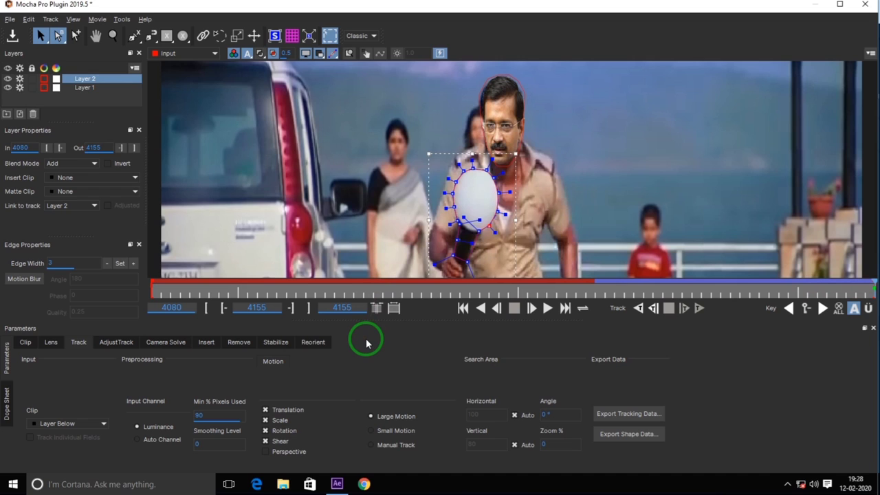
left_click(11, 21)
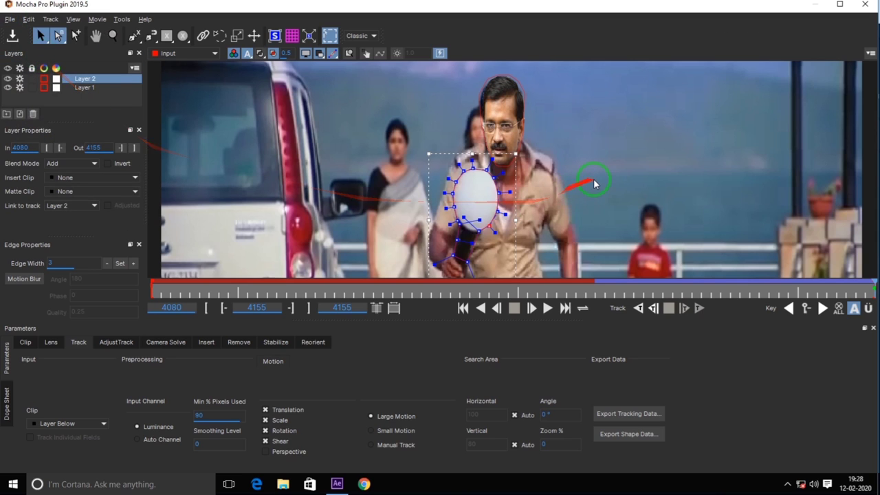
left_click(865, 5)
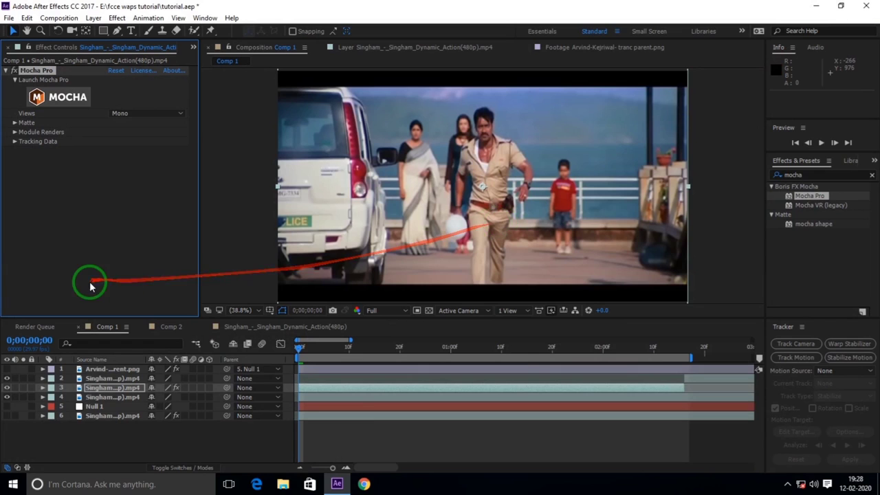
Tick Render under Module Renders and set the Module to Insert: Composite.
left_click(15, 132)
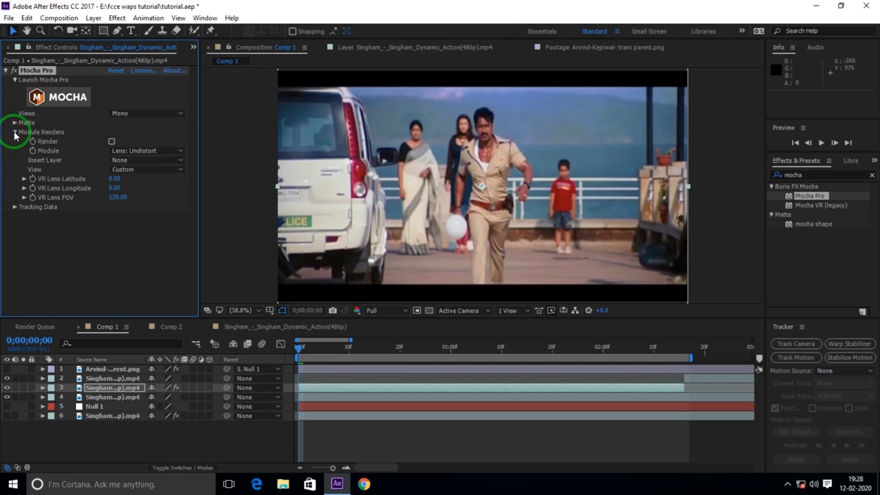
left_click(112, 141)
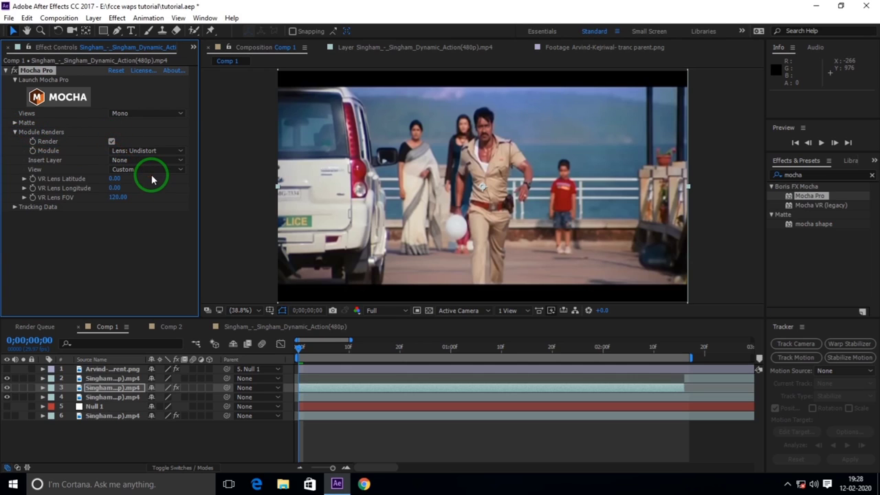
left_click(181, 149)
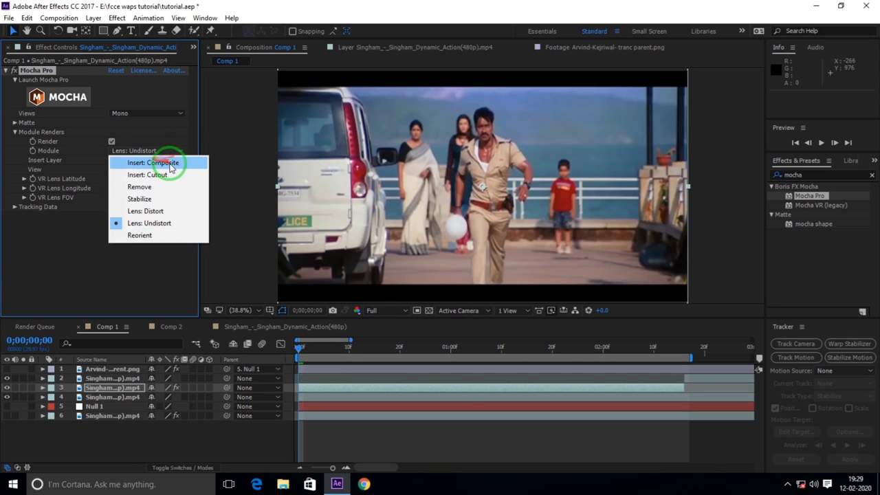
left_click(171, 165)
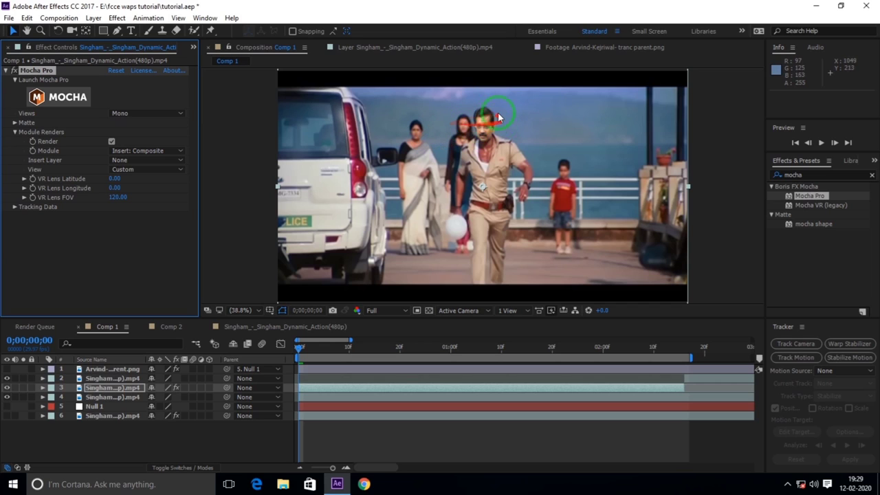
Preview Comp 1, scrub to 0;00;02;15 to inspect the replaced face, and select layer 4.
left_click(822, 143)
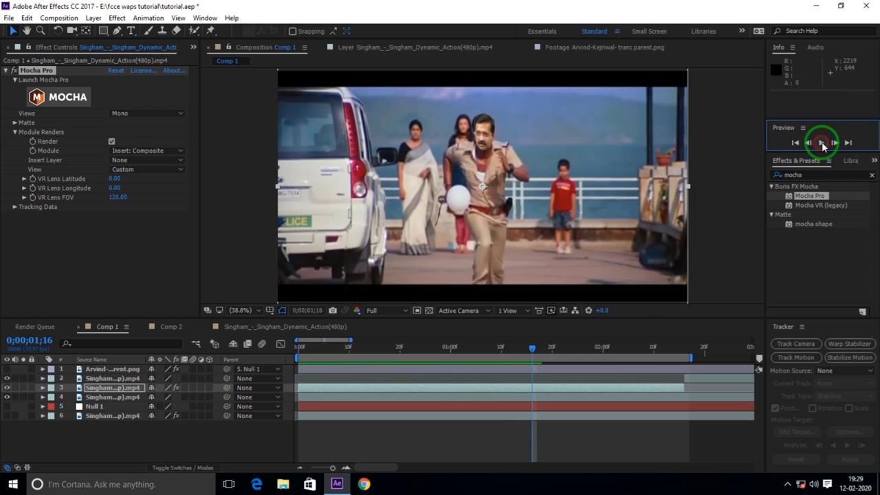
key("space")
left_click_drag(531, 348, 352, 362)
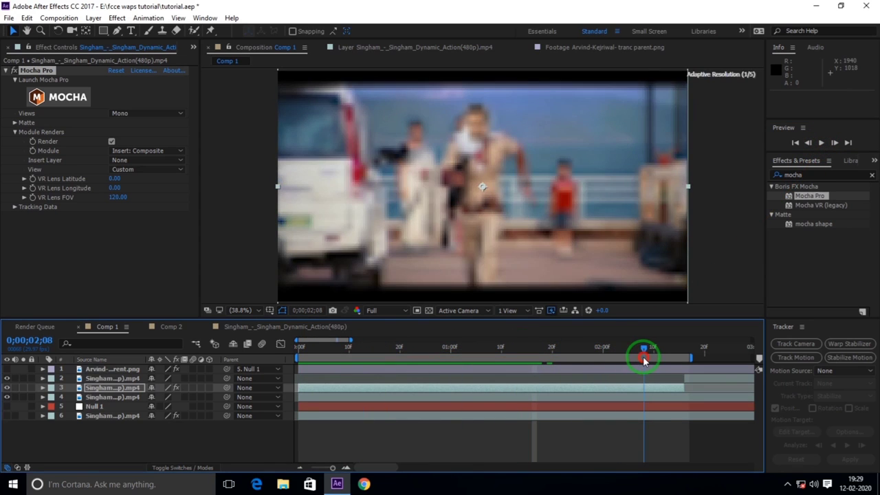
left_click_drag(352, 362, 643, 358)
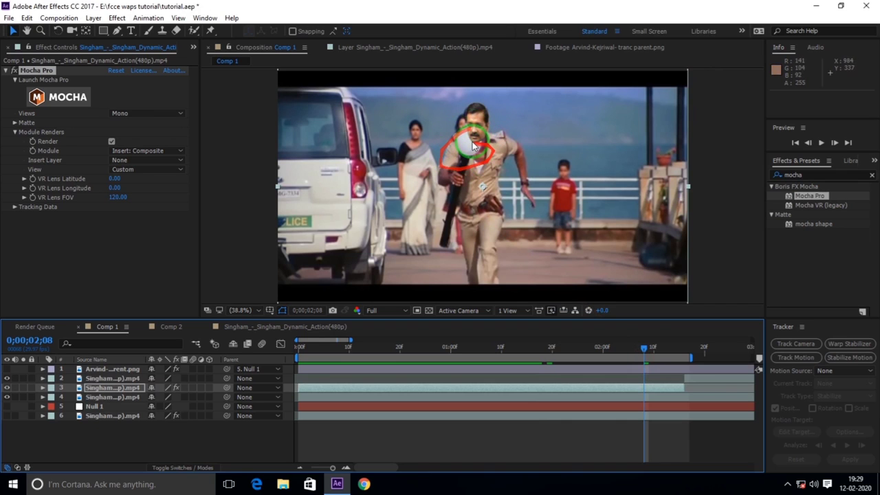
left_click_drag(644, 348, 684, 351)
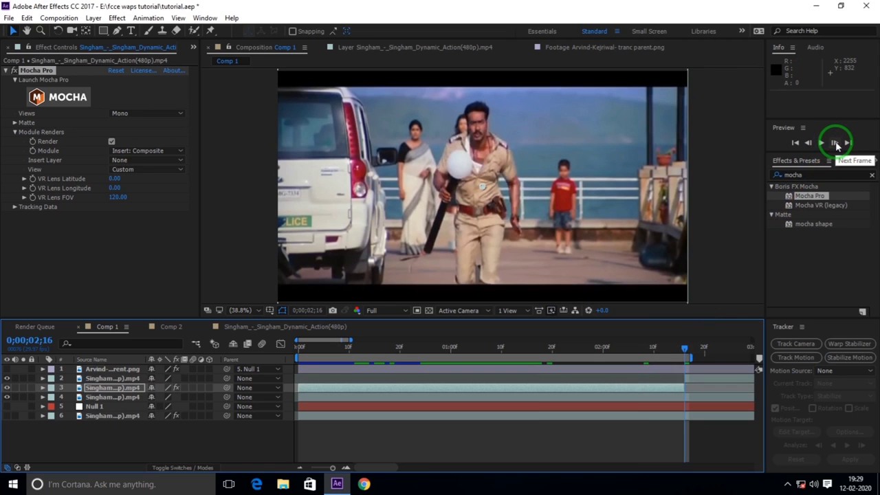
left_click(809, 143)
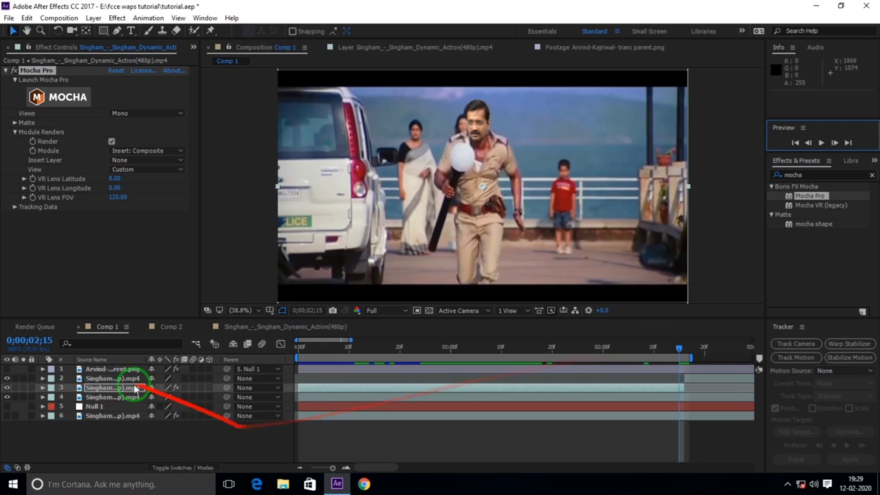
left_click(346, 401)
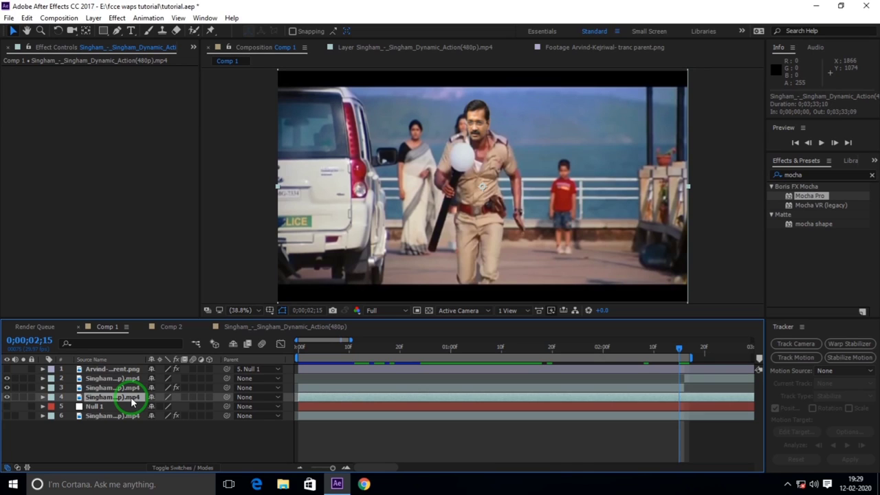
Duplicate movie clip layer 4 with Ctrl+D and delete the extra second copy.
key("ctrl+d")
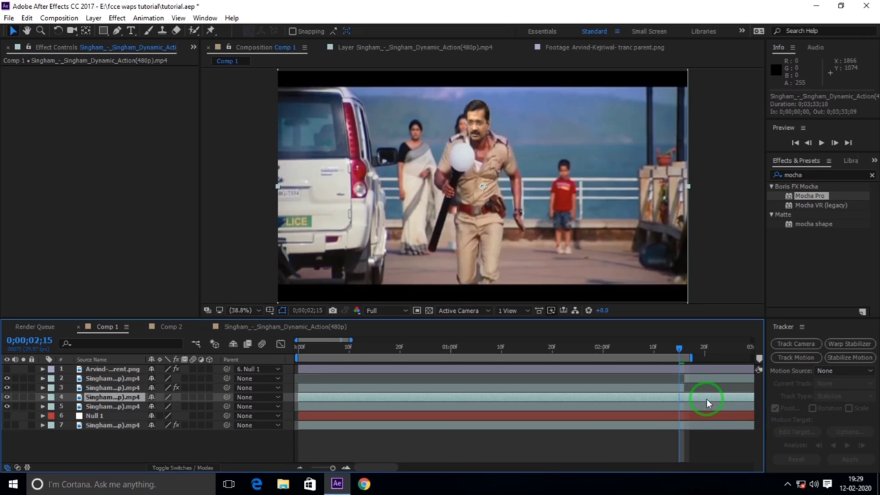
key("ctrl+d")
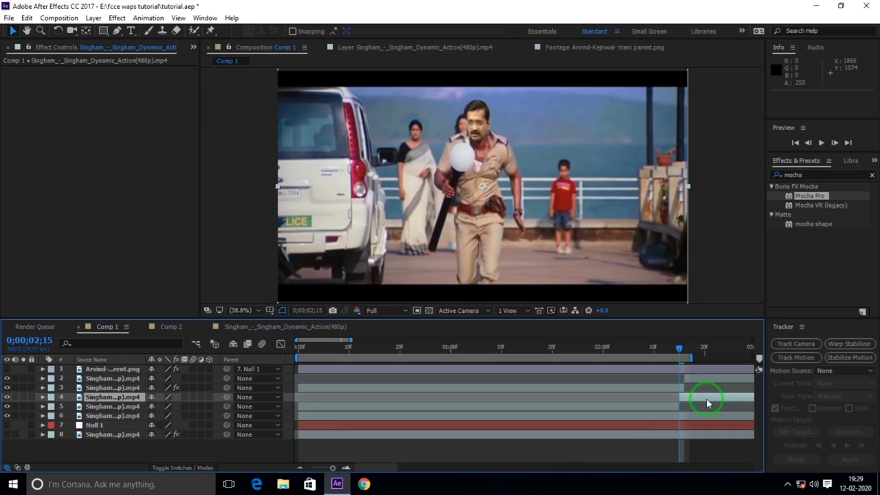
left_click(706, 398)
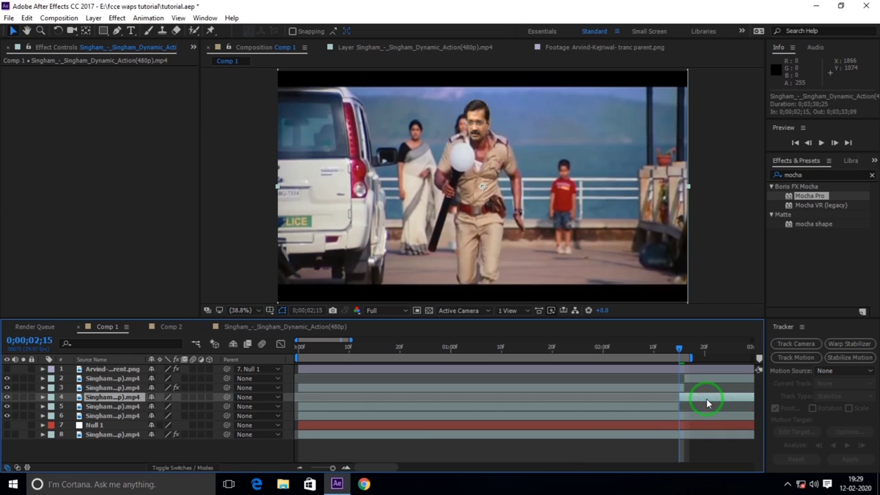
key("Delete")
Move layer 4 higher in the layer stack and reopen Mocha Pro on its effect.
left_click(661, 397)
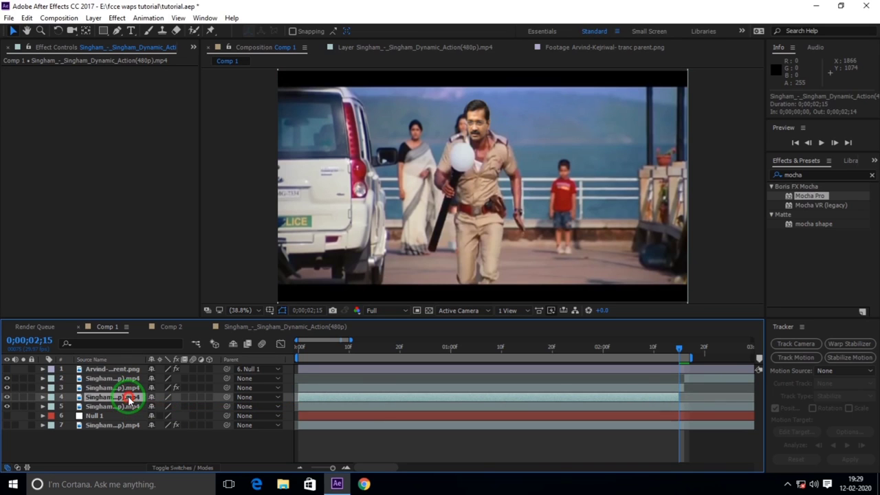
left_click_drag(127, 398, 128, 386)
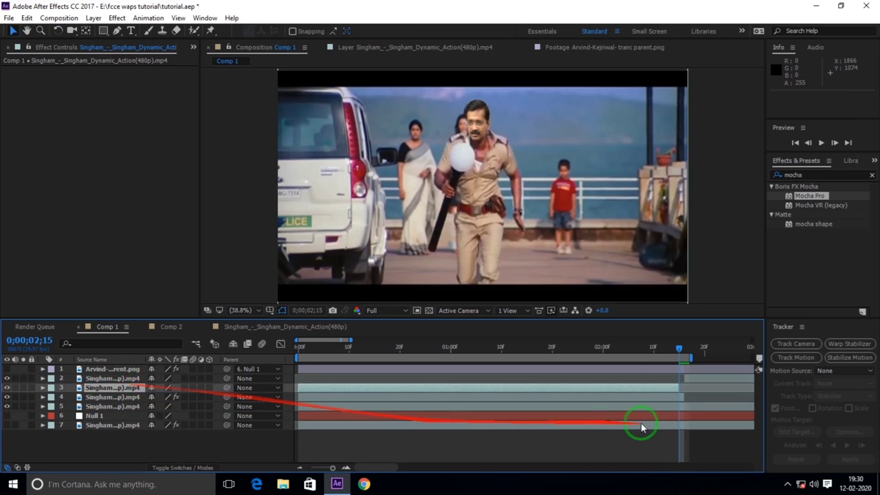
left_click(653, 396)
left_click(68, 100)
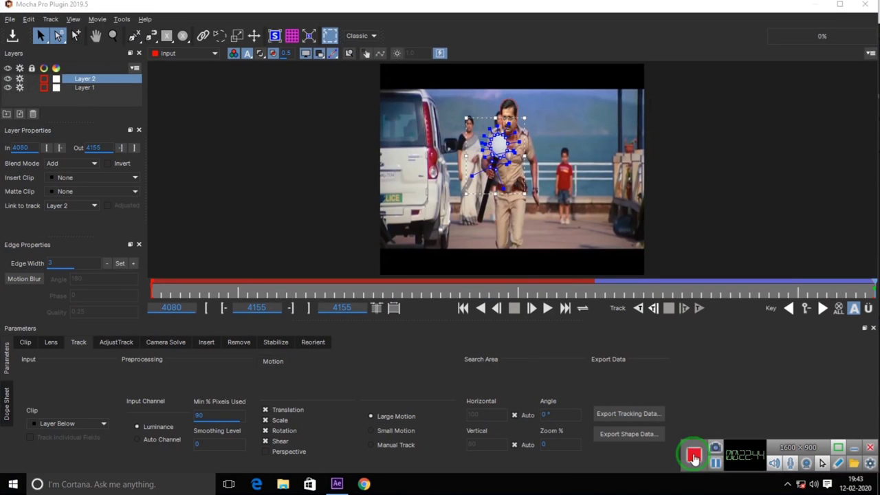
Track Layer 2 forward, copy it as Mocha shape data for AE, then close Mocha.
left_click(88, 82)
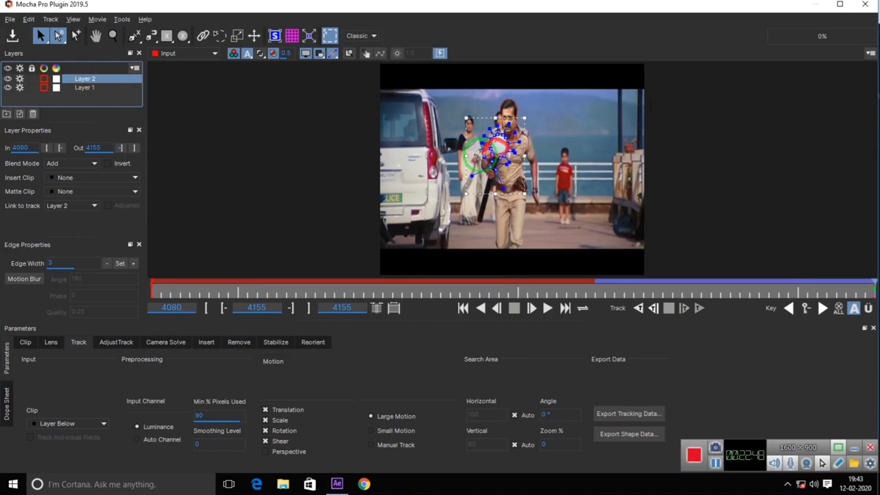
left_click(684, 308)
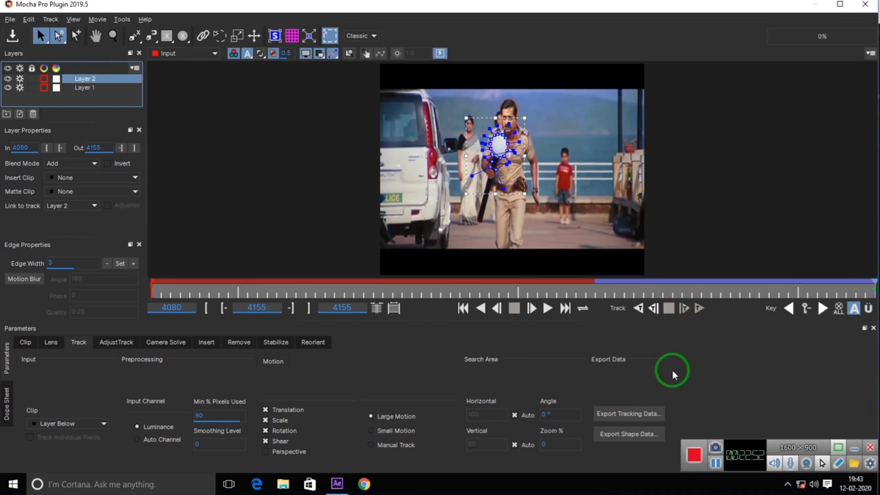
left_click(628, 436)
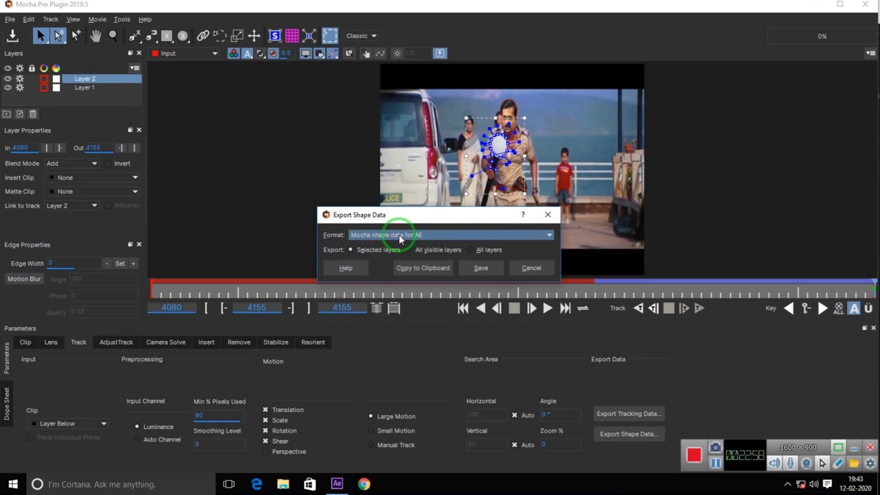
left_click(542, 237)
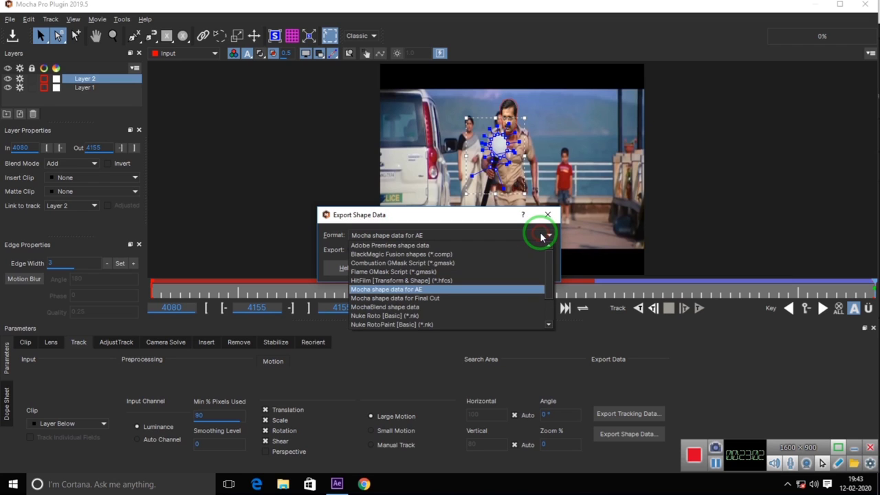
left_click(386, 290)
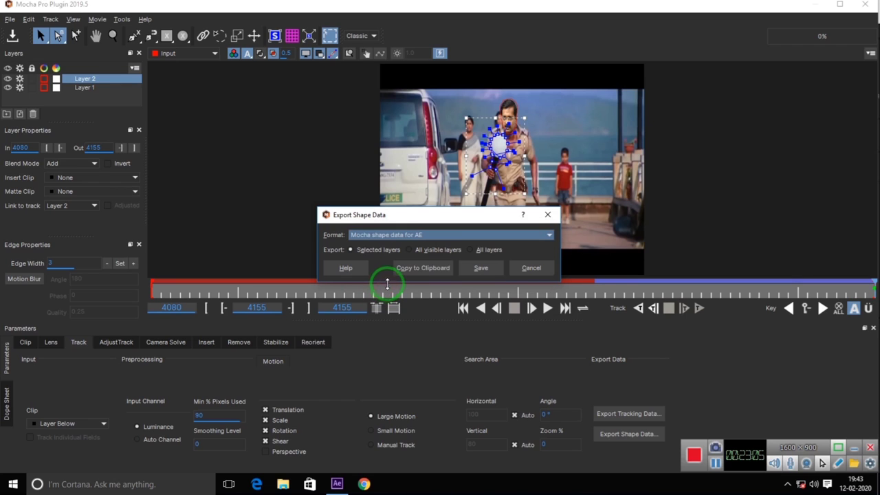
left_click(419, 270)
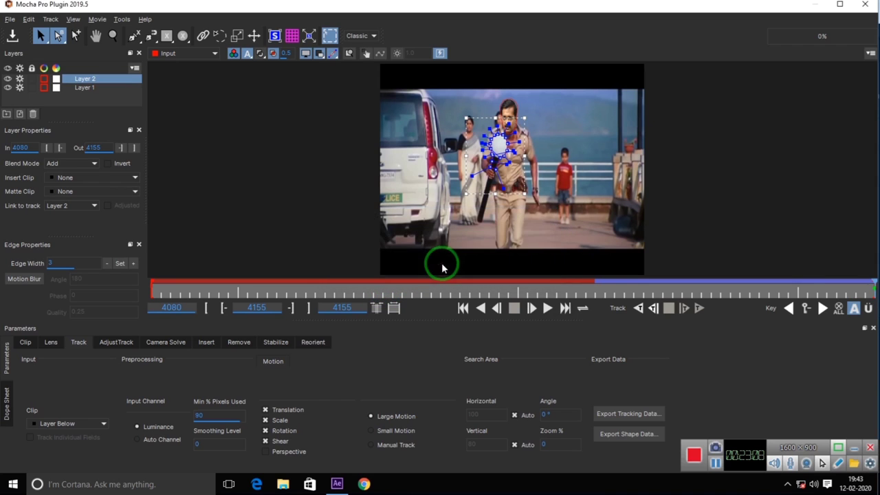
left_click(866, 5)
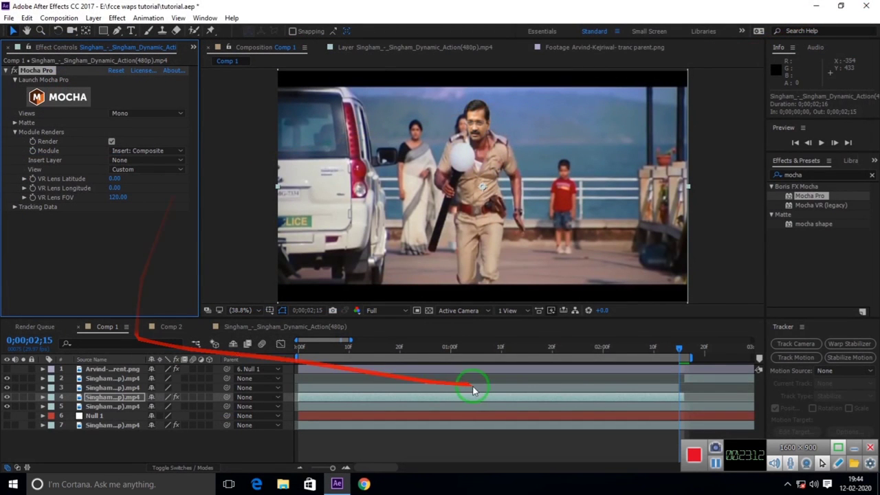
Select layer 3 and move the playhead back to 0;00;00;00.
left_click(583, 389)
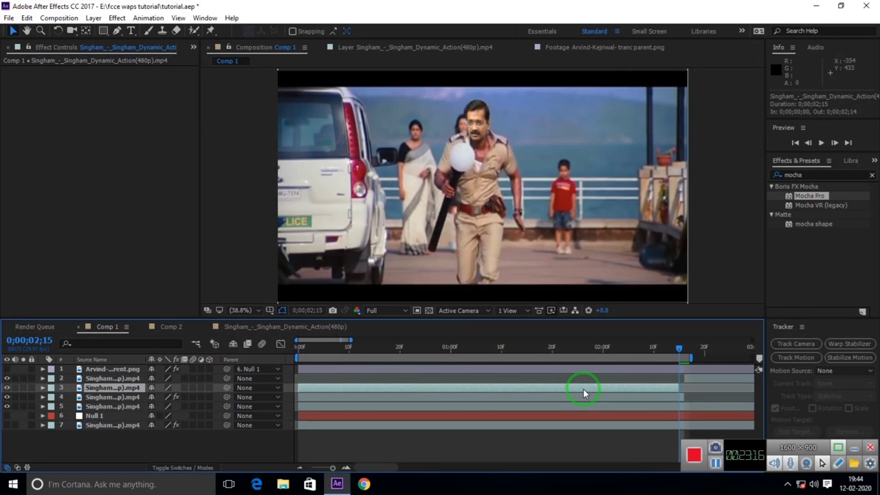
mouse_move(678, 349)
left_mouse_down()
mouse_move(290, 356)
mouse_move(297, 347)
left_mouse_up()
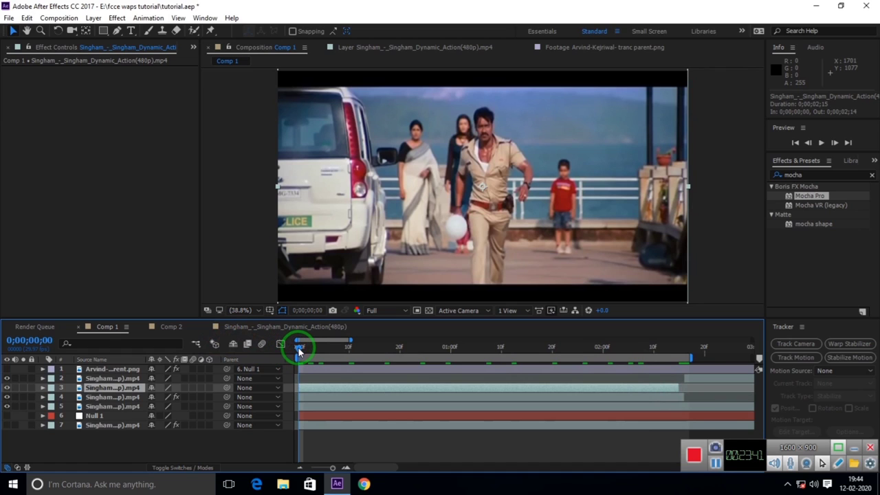
left_click_drag(297, 350, 294, 355)
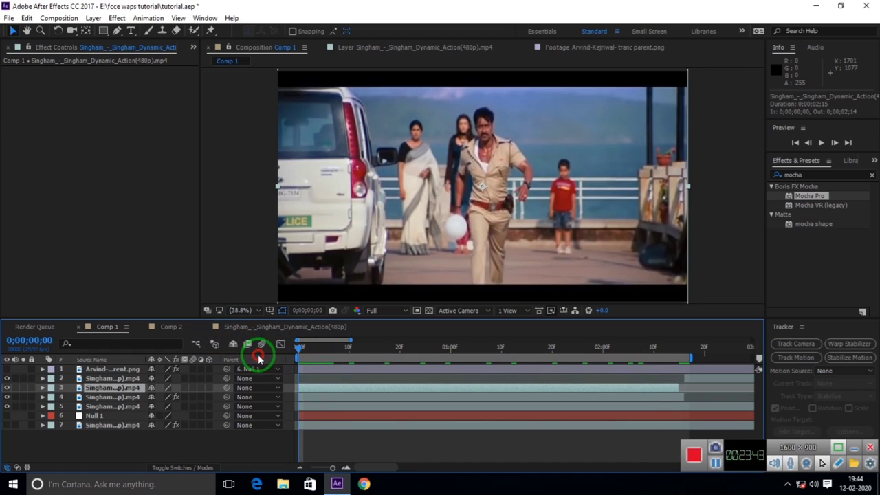
left_click(354, 390)
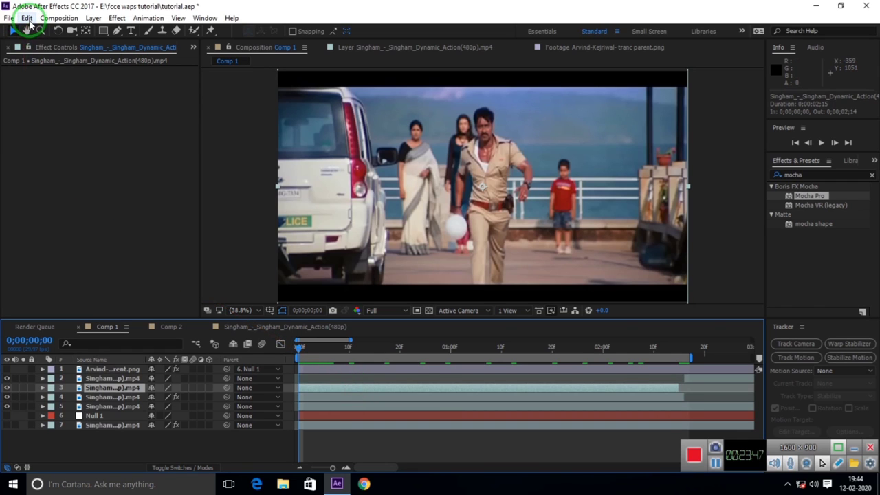
Paste the Mocha mask onto layer 3 via Edit, then scrub forward to 0;00;02;08 to check it.
left_click(28, 19)
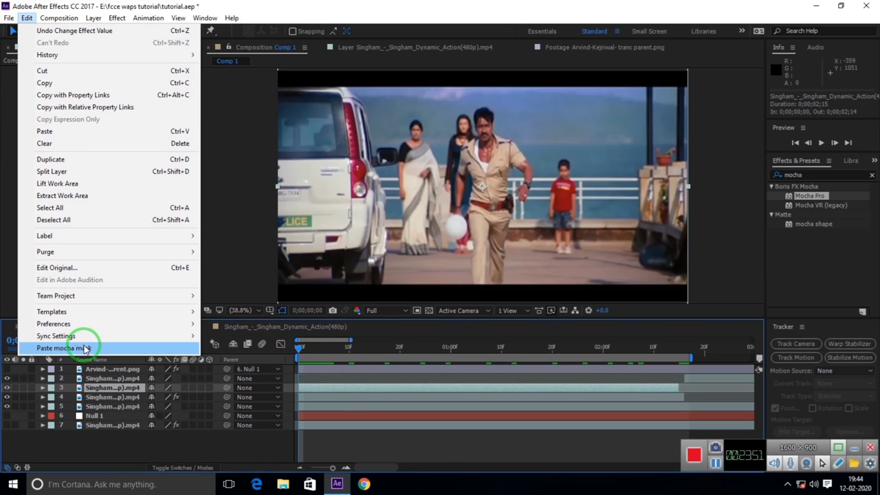
left_click(84, 349)
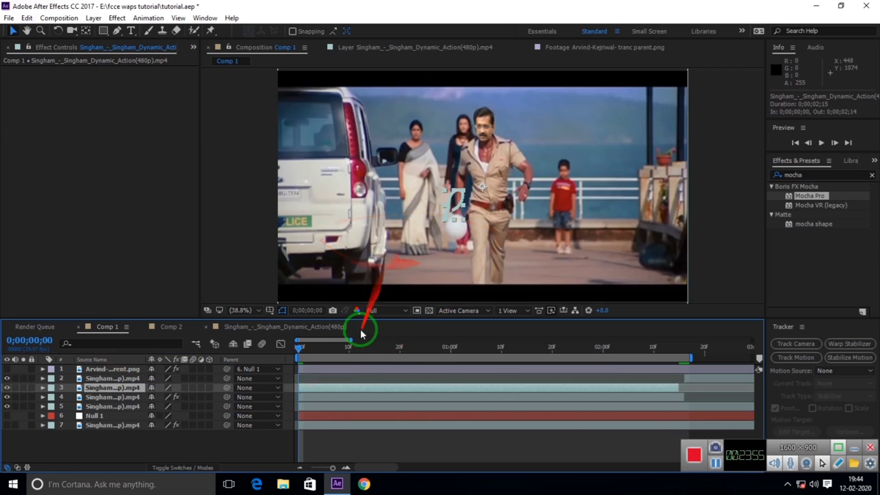
left_click(197, 451)
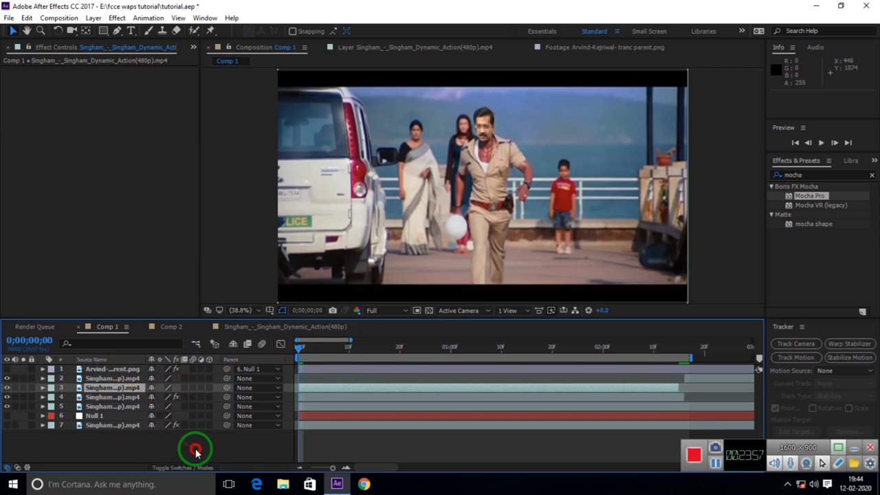
mouse_move(300, 348)
left_mouse_down()
mouse_move(519, 357)
mouse_move(643, 351)
left_mouse_up()
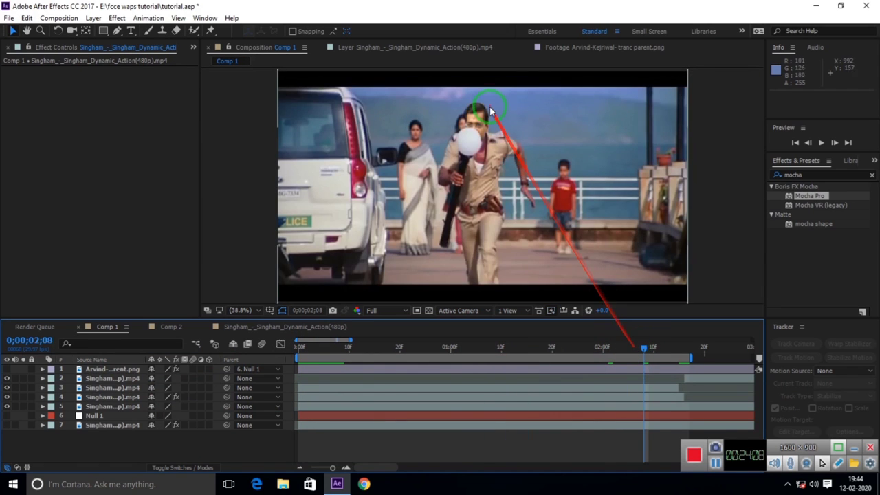
left_click(463, 130)
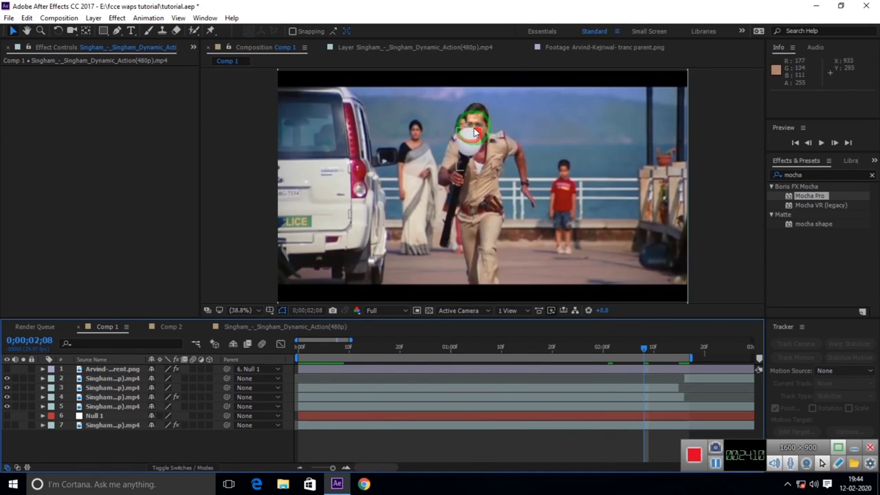
left_click_drag(476, 103, 455, 160)
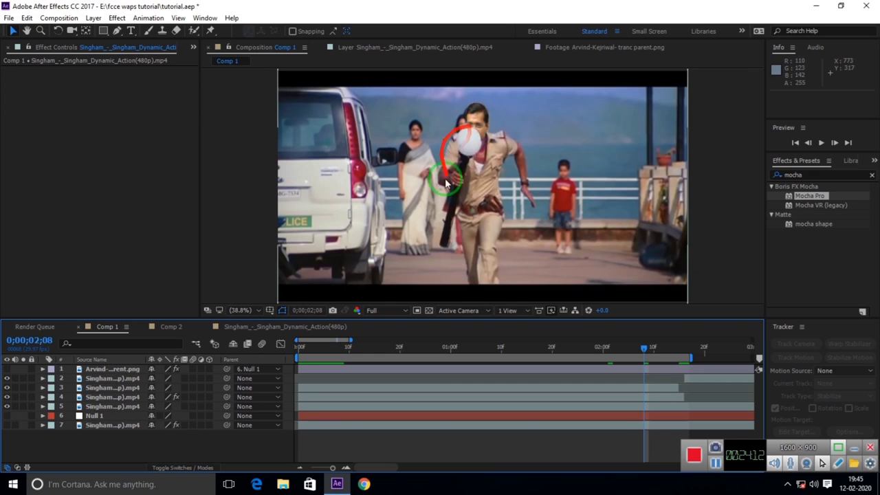
key("Home")
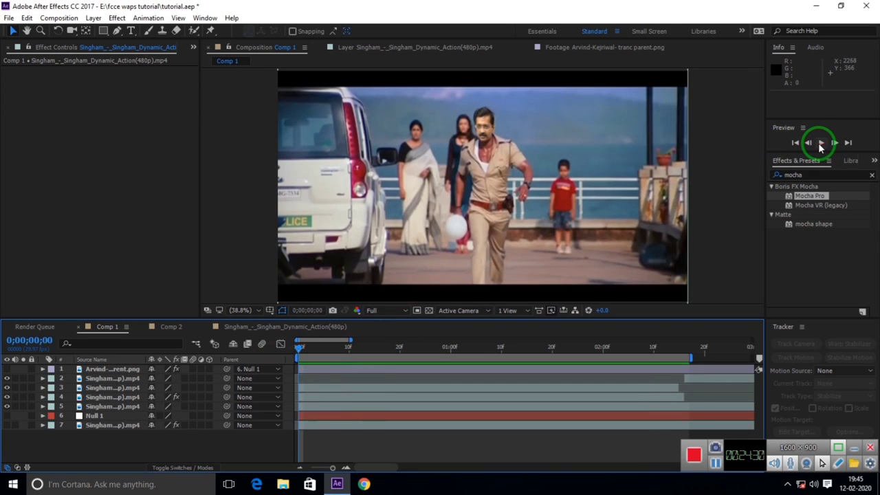
left_click(821, 143)
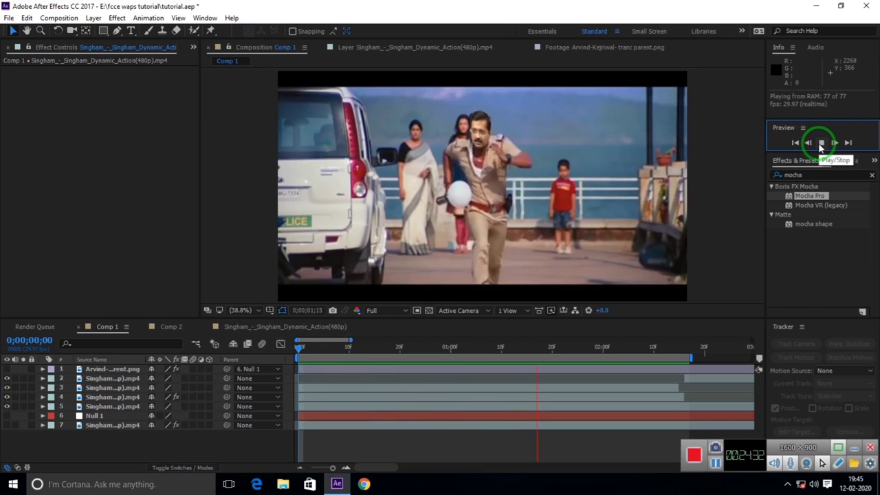
left_click(820, 143)
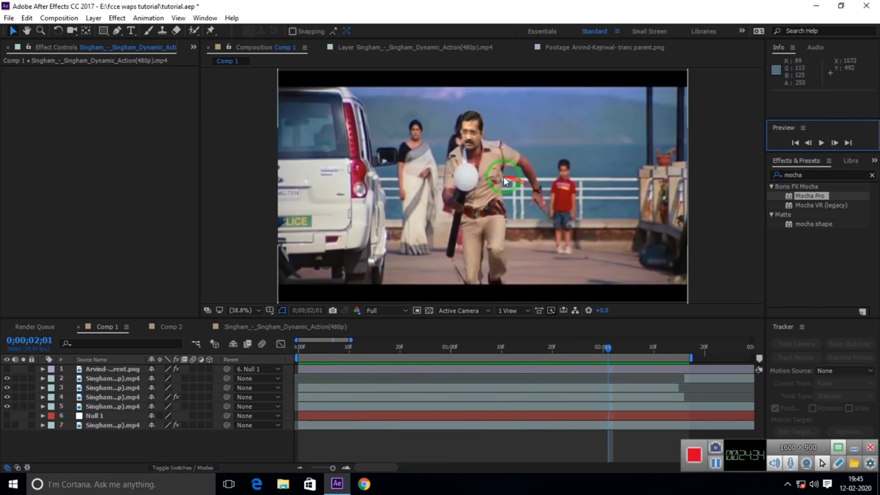
scroll(503, 183, "up", 1)
left_click(518, 392)
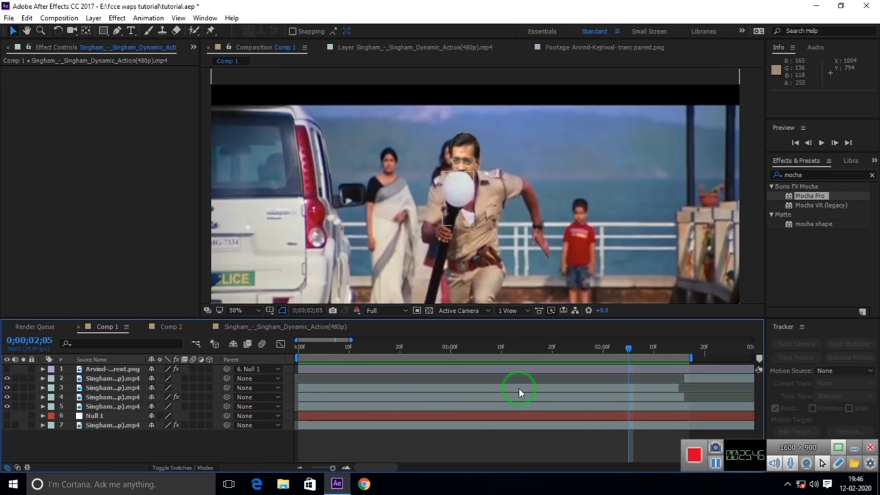
left_click_drag(624, 348, 288, 349)
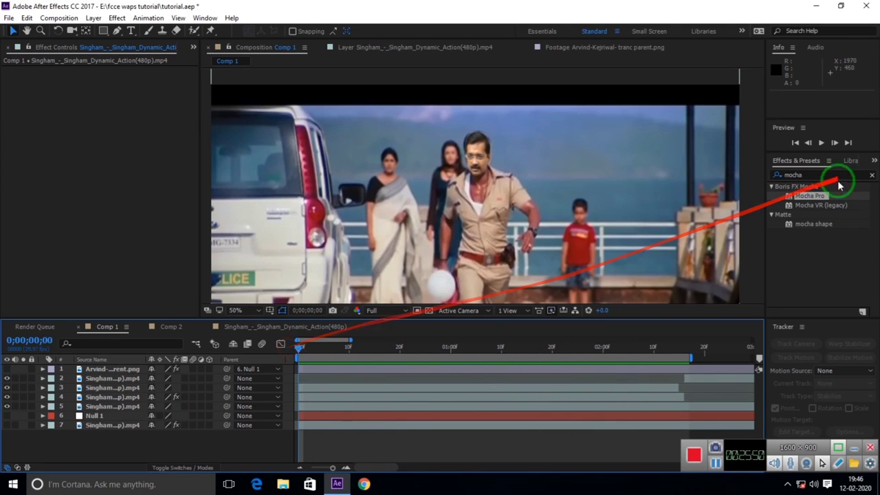
left_click(823, 144)
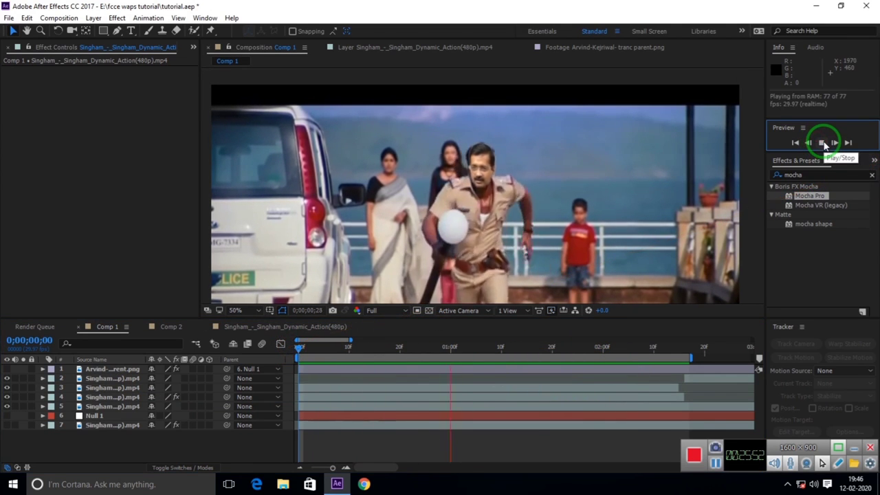
left_click(733, 323)
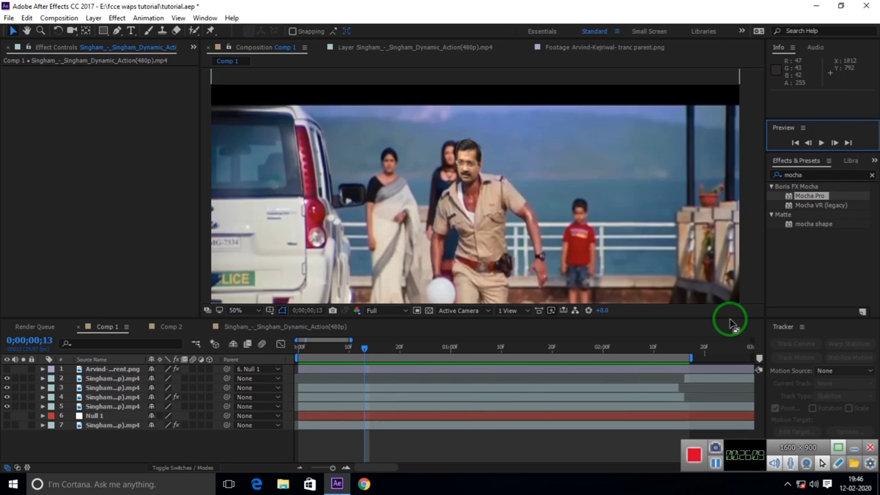